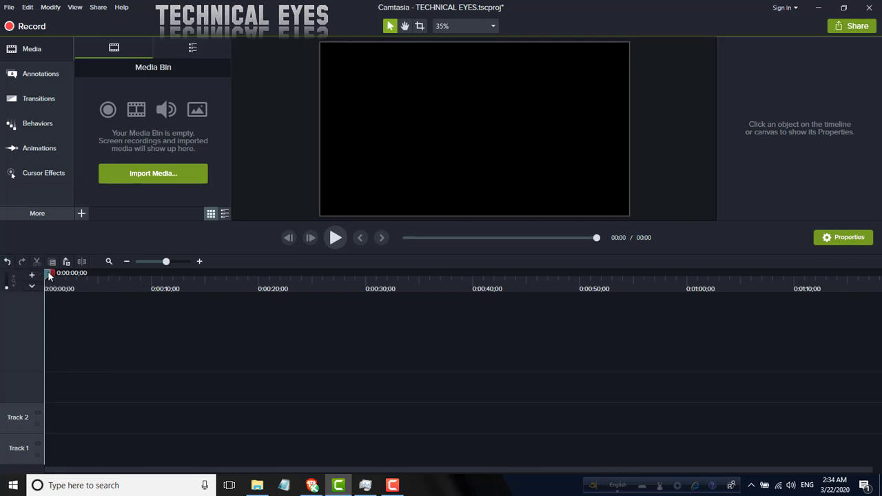
drag(48, 275, 28, 281)
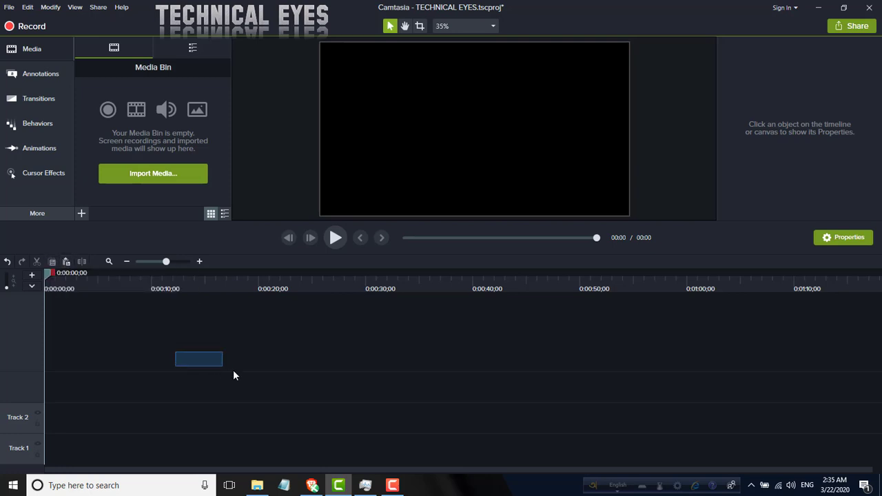
drag(234, 371, 610, 435)
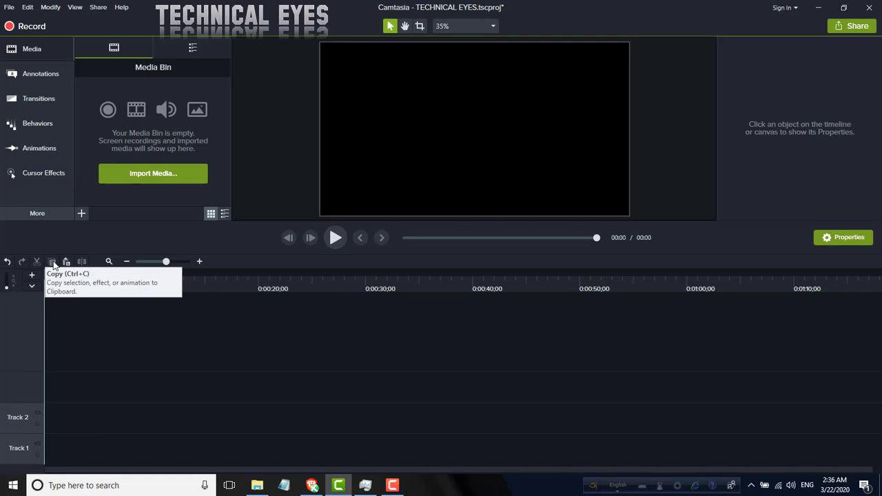
drag(128, 346, 385, 389)
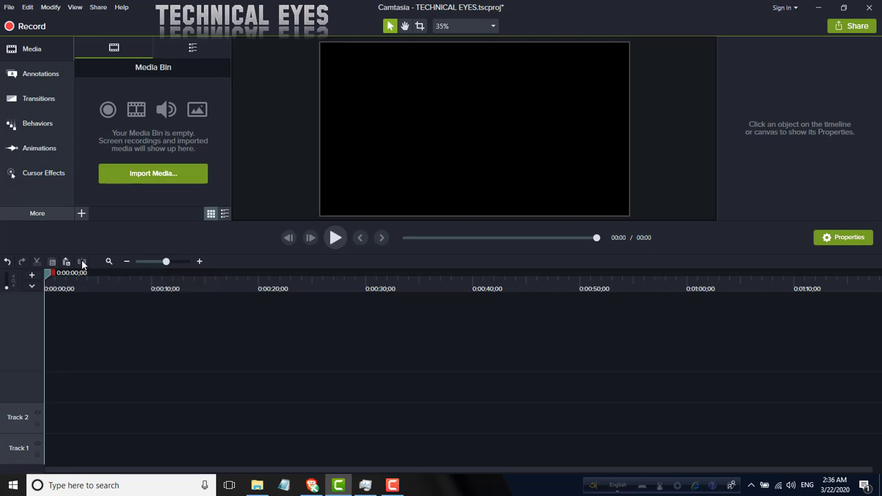
Adjust the timeline zoom until the ruler is labelled in one-minute intervals.
click(107, 262)
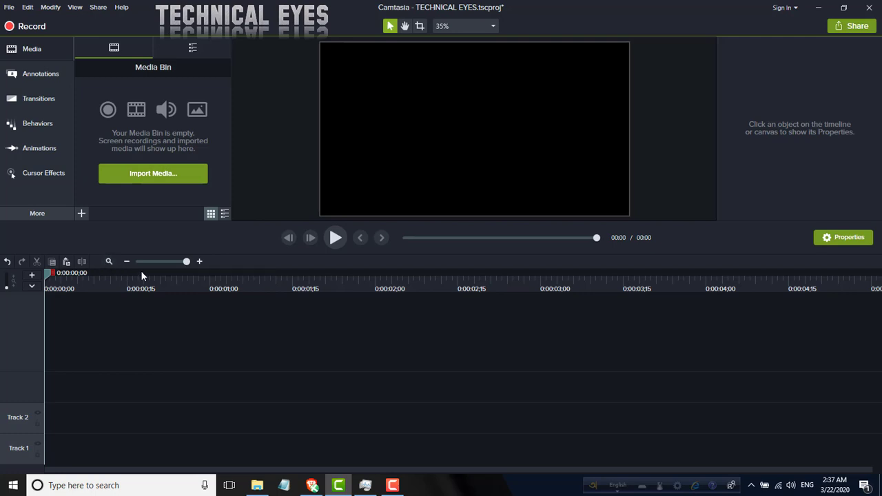
drag(186, 262, 163, 267)
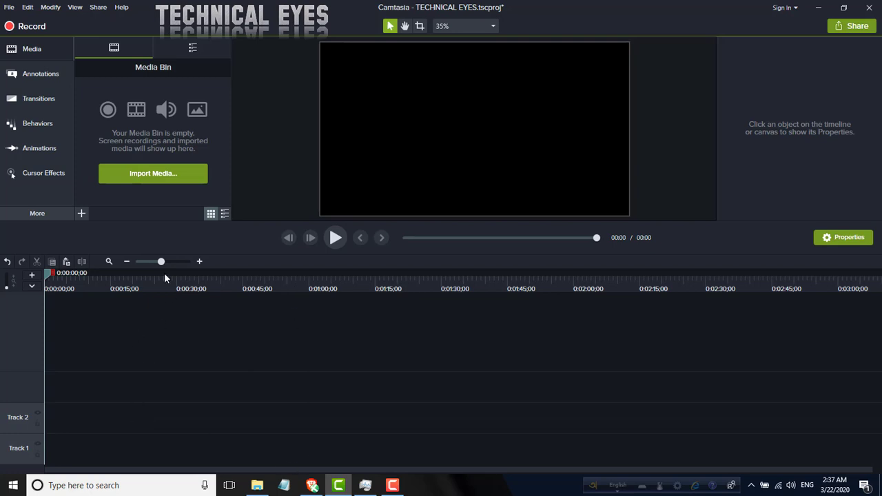
drag(162, 263, 144, 263)
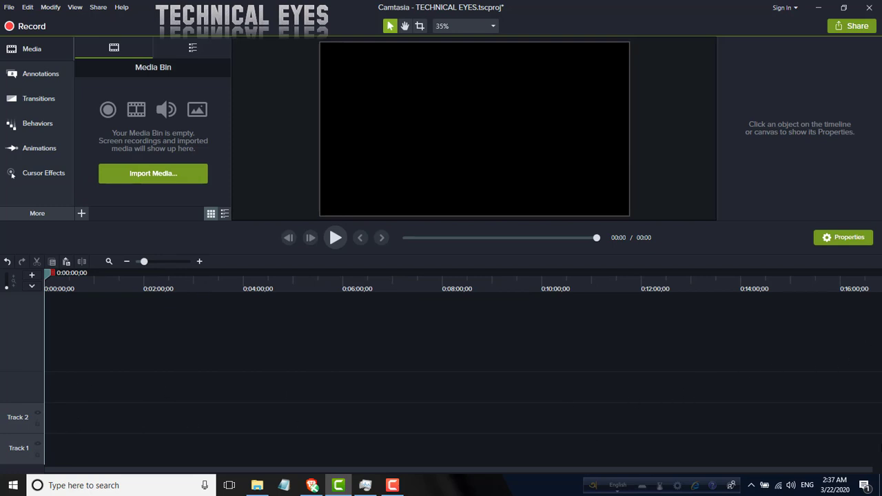
drag(144, 263, 168, 267)
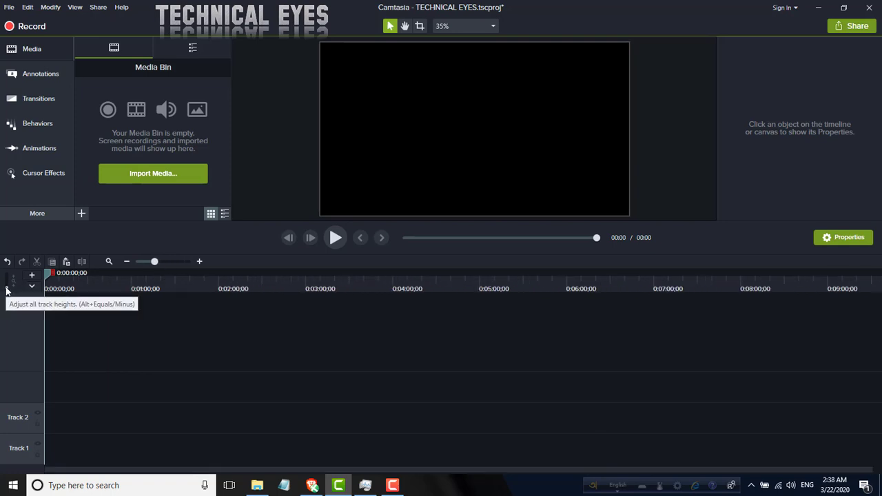
Try adjusting the height of all tracks and add a third track to the timeline.
drag(8, 287, 7, 289)
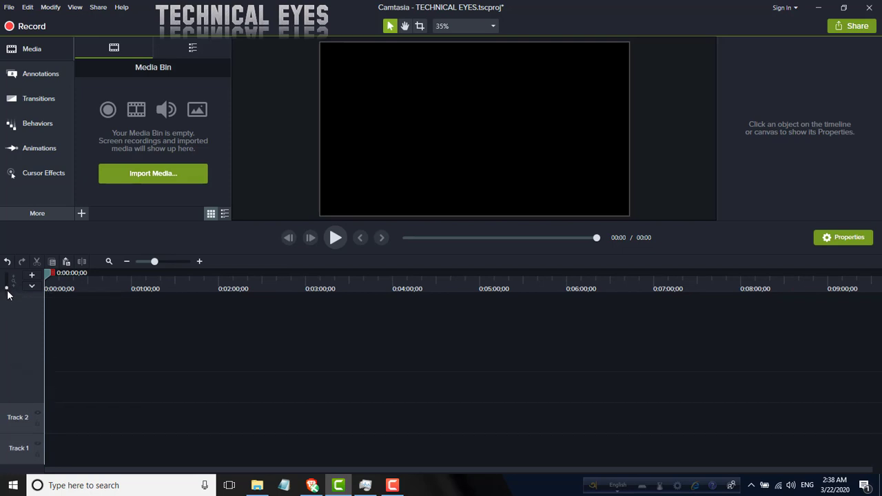
mouse_move(8, 295)
mouse_down()
mouse_move(8, 275)
mouse_move(7, 290)
mouse_up()
drag(7, 290, 6, 295)
click(31, 276)
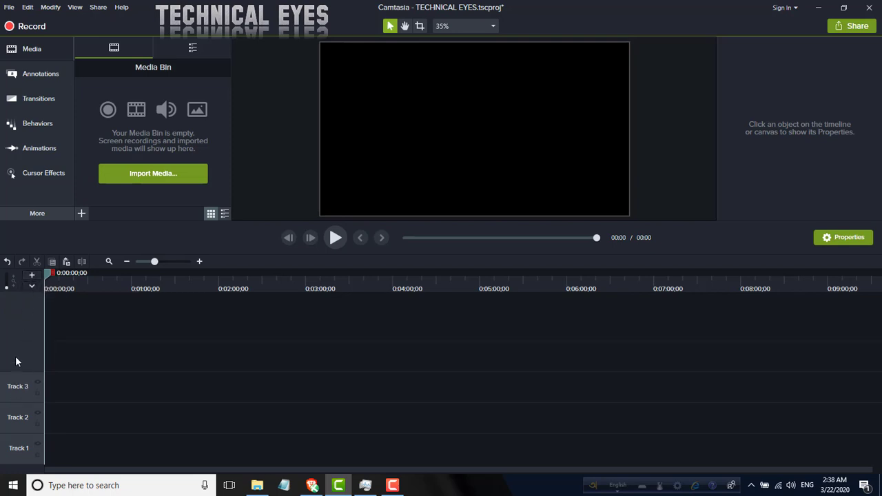
Reveal the timeline's marker row, view its Marker and Quiz options, and hide the row again.
click(33, 285)
click(32, 297)
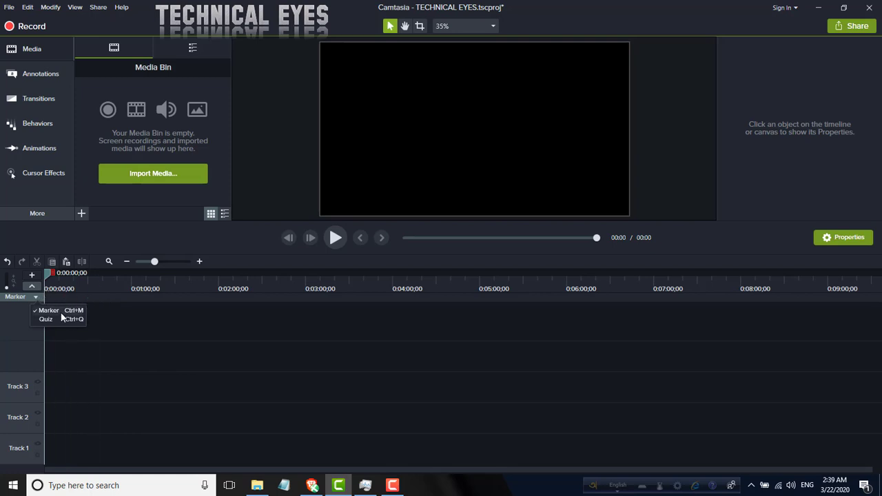
click(32, 286)
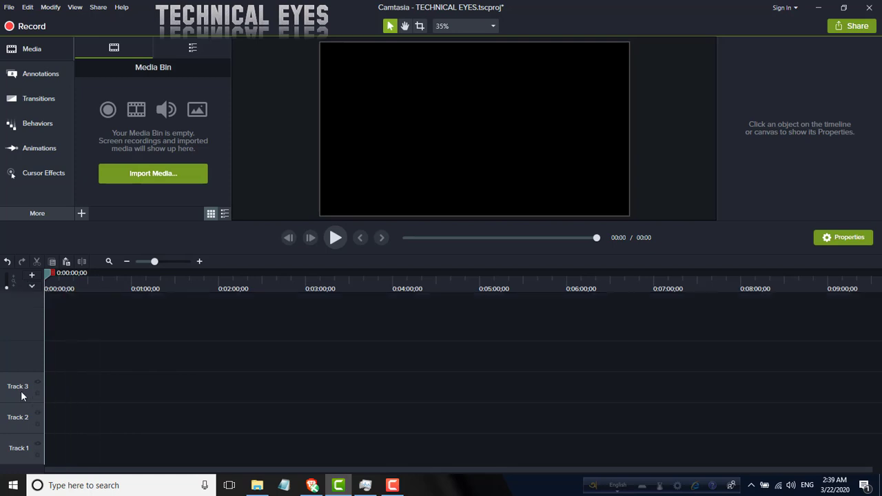
Try to insert a track below the empty row above Track 3.
right_click(21, 355)
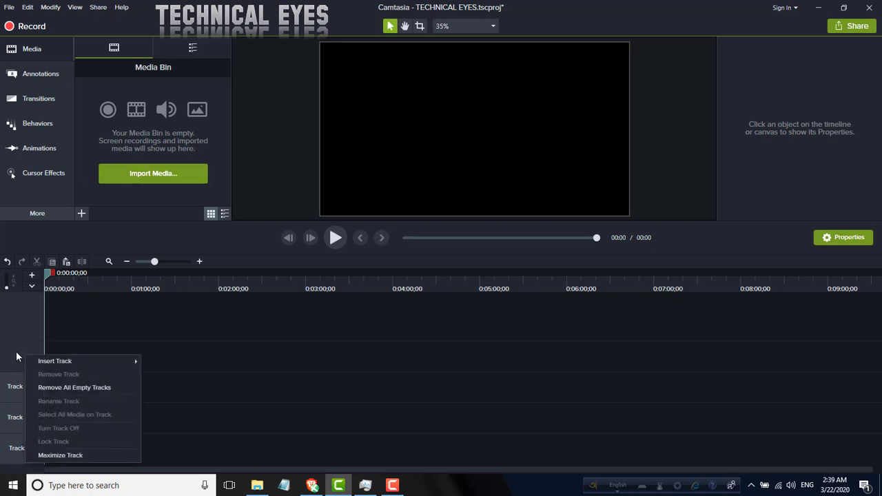
mouse_move(64, 361)
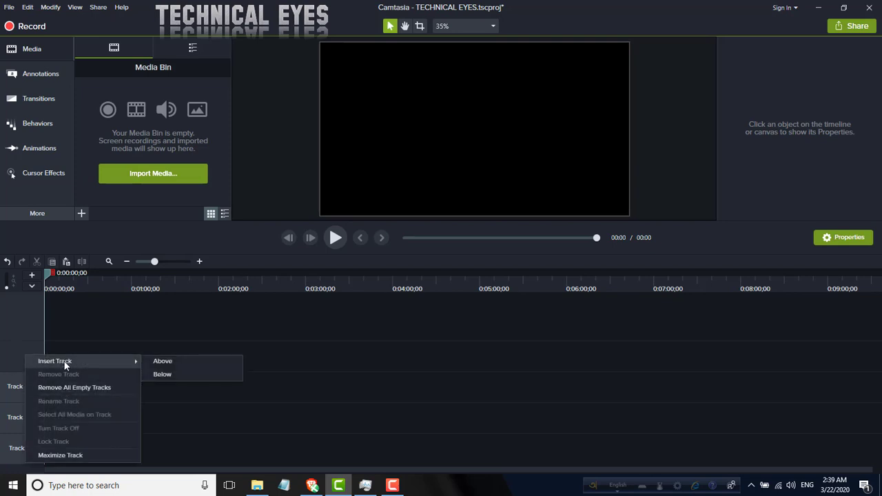
click(177, 374)
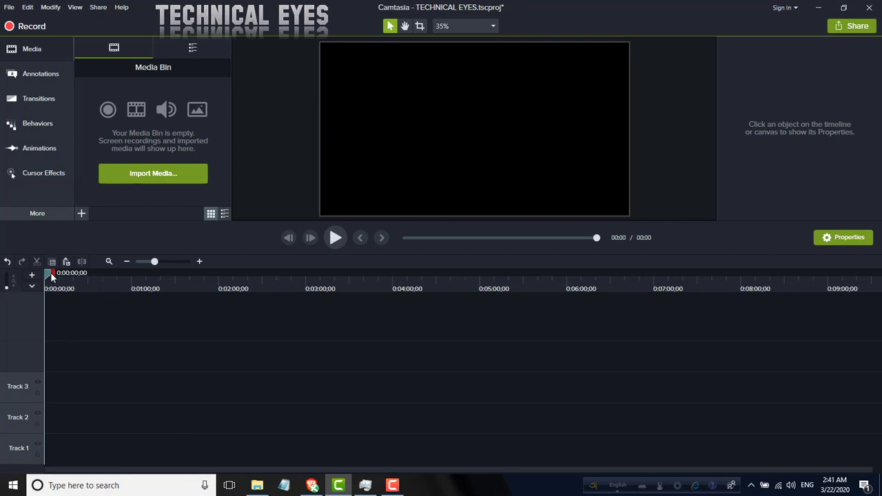
drag(48, 274, 29, 292)
click(177, 278)
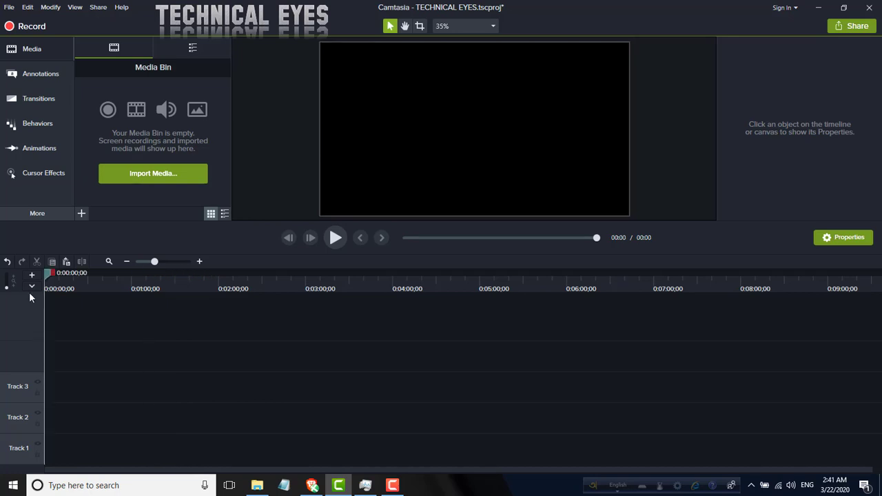
Import the "Cinematic and Inspiring Background Music For Videos & Presentations" video into the Media Bin.
click(141, 173)
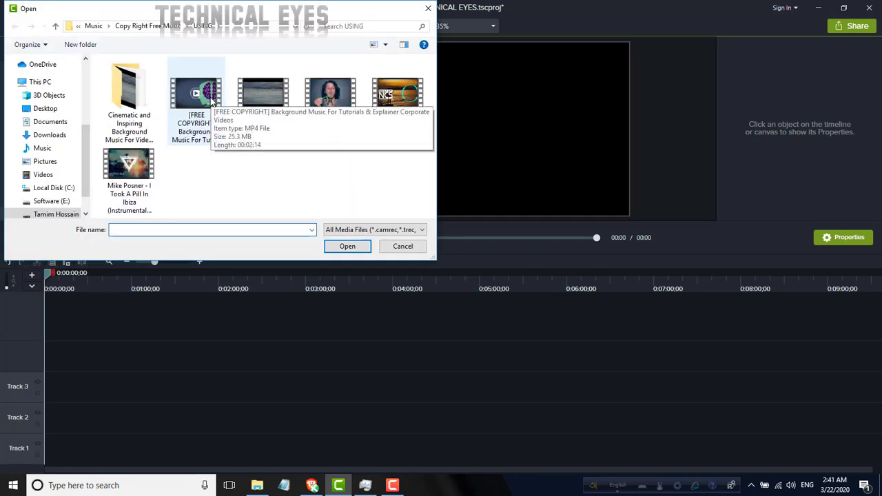
click(262, 94)
click(347, 246)
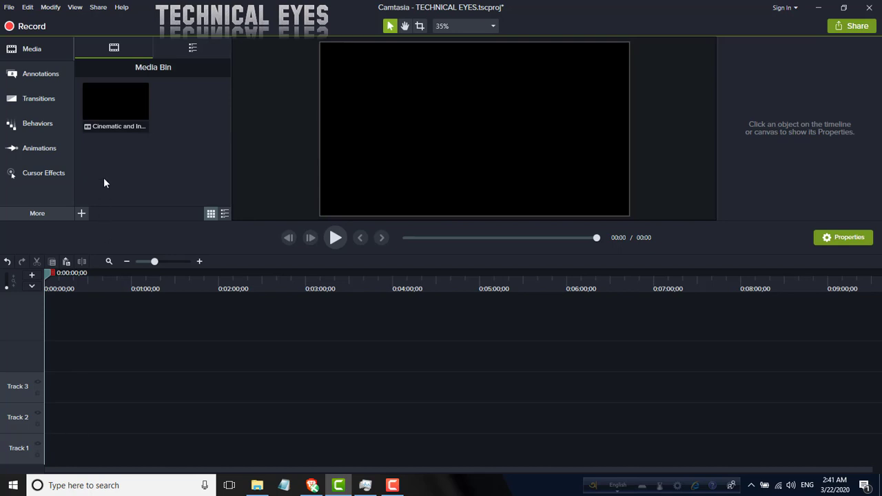
Place the imported clip at the start of Track 1 and add a second copy at the playhead on Track 2.
drag(110, 103, 34, 454)
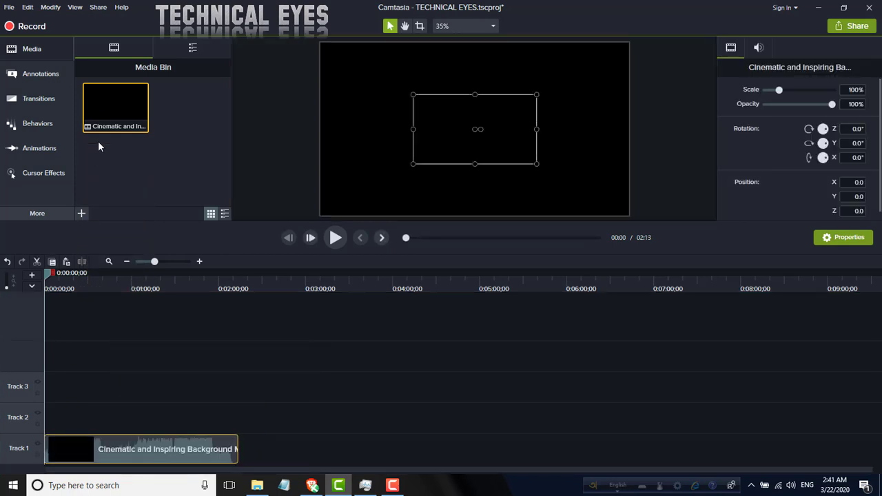
right_click(111, 109)
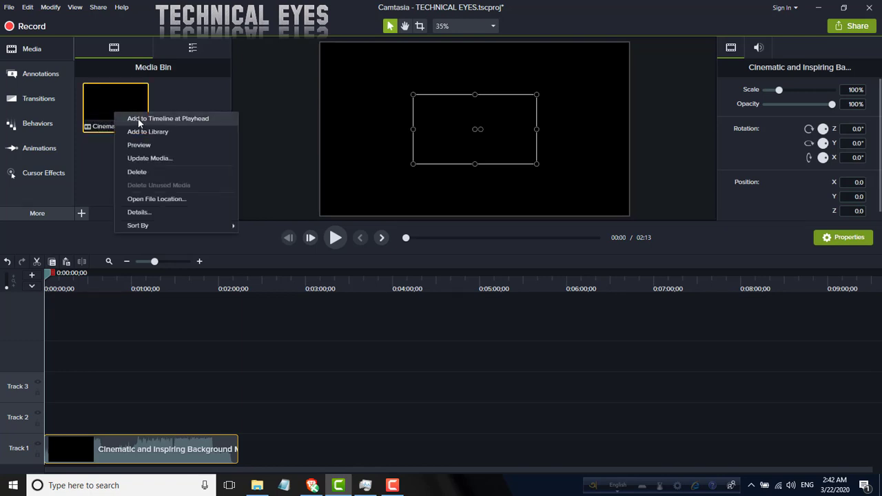
click(139, 121)
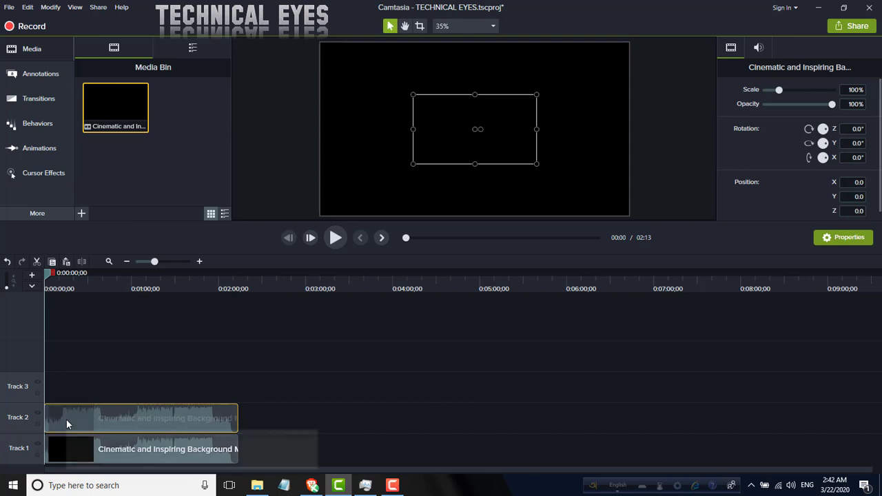
Move the playhead to 0:00:46;10 and add another copy of the clip there, on Track 3.
click(76, 277)
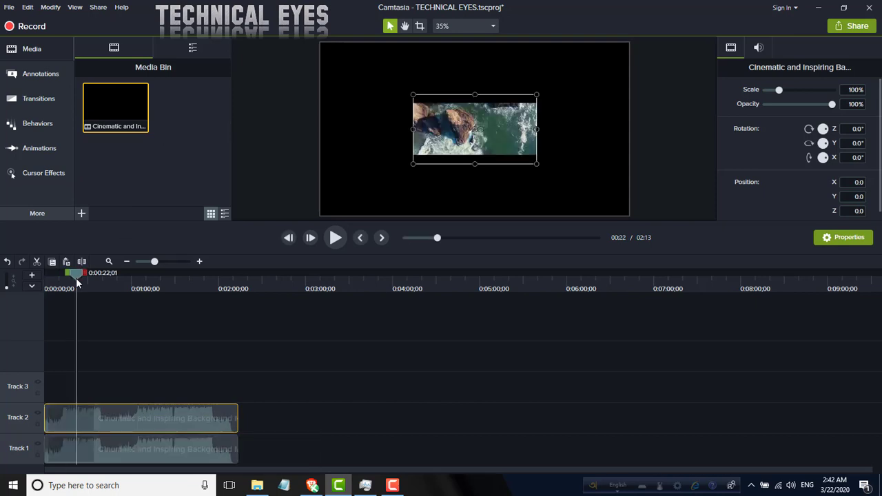
drag(79, 277, 93, 351)
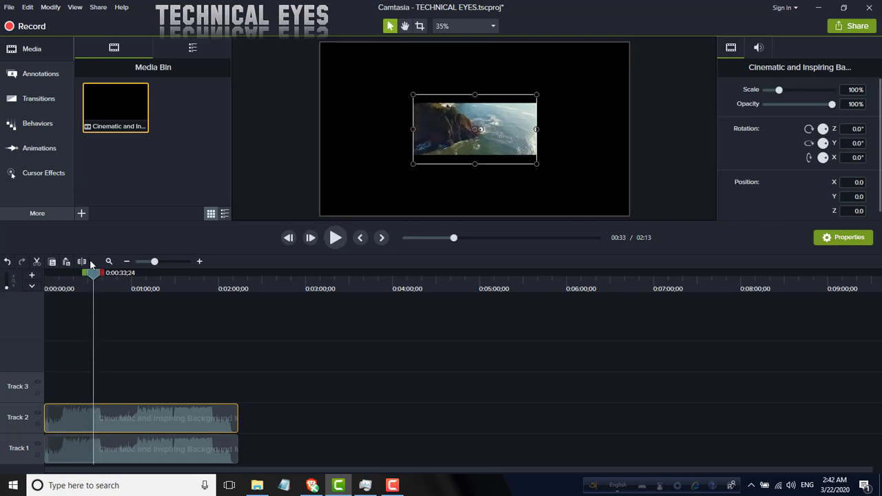
drag(94, 276, 111, 284)
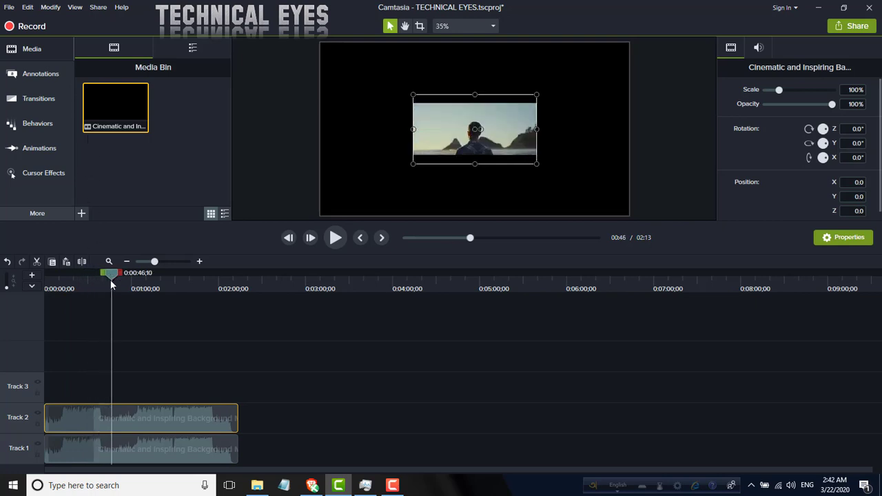
right_click(109, 114)
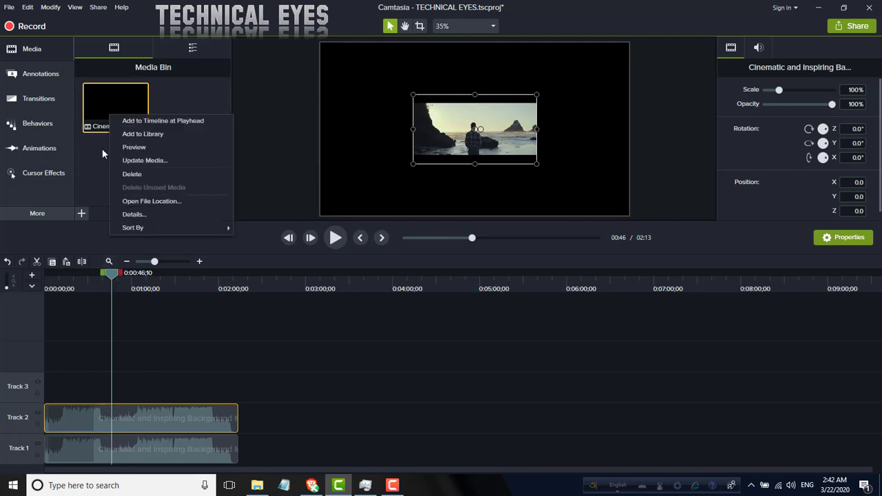
click(138, 122)
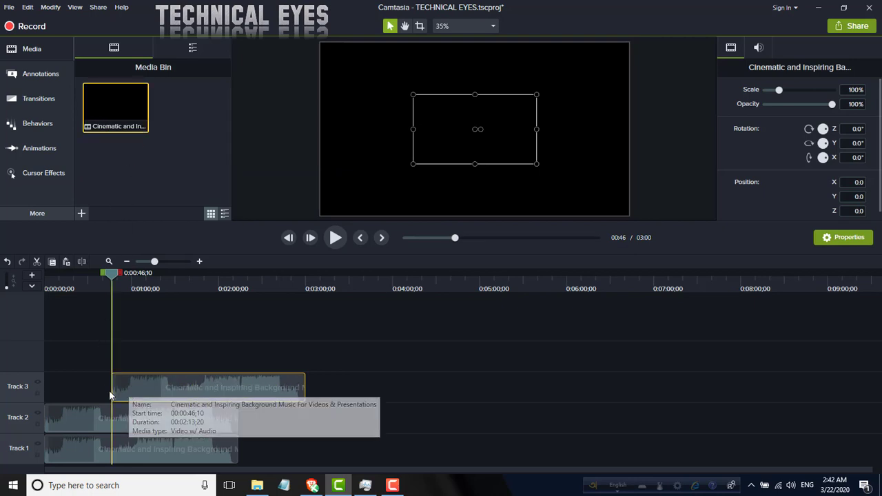
drag(114, 386, 51, 403)
key(Escape)
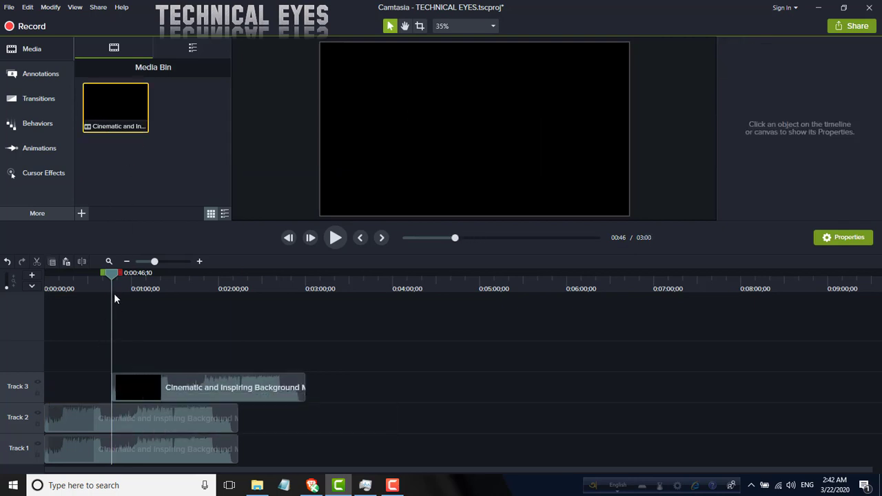
Place a copy of the clip at the start of a new Track 4 and move the Track 3 clip to 0:00:00;00.
drag(98, 112, 40, 366)
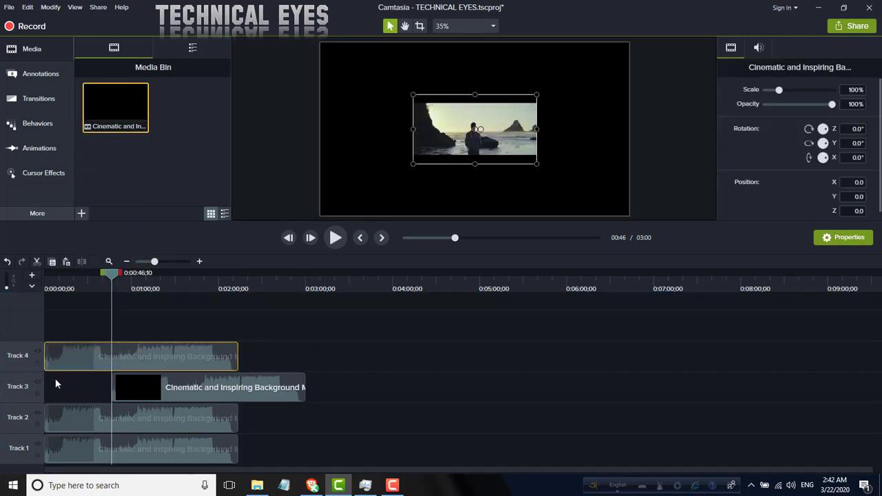
drag(154, 396, 86, 397)
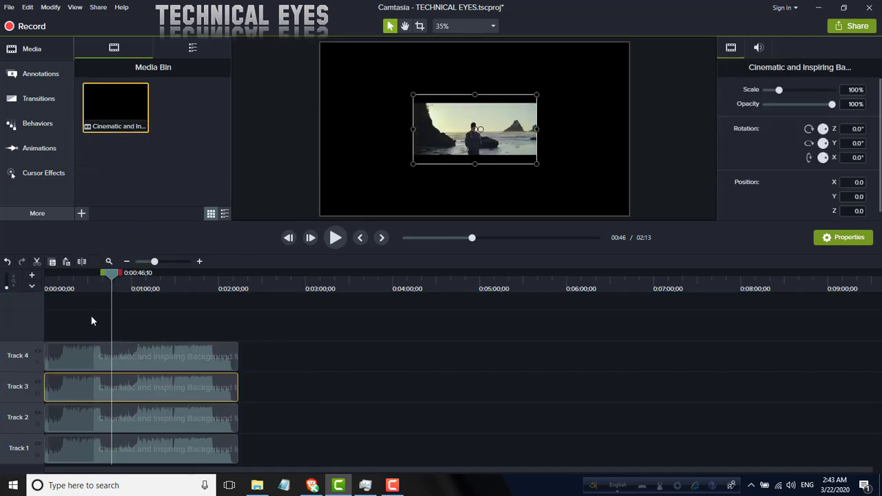
click(91, 317)
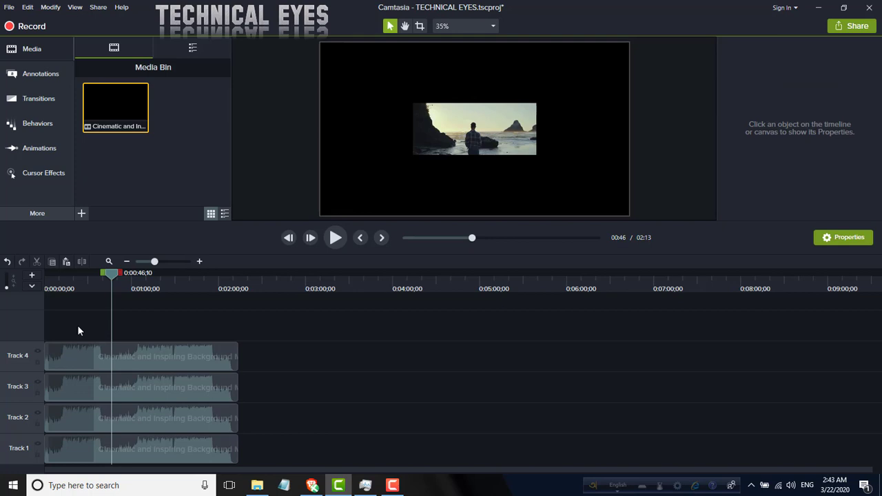
Delete the clips on Track 4 and Track 3 from the timeline.
drag(82, 329, 193, 353)
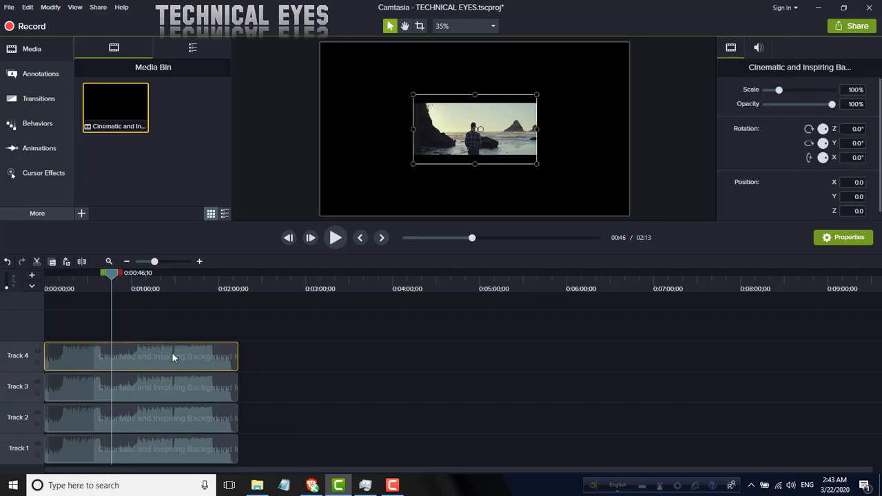
right_click(172, 353)
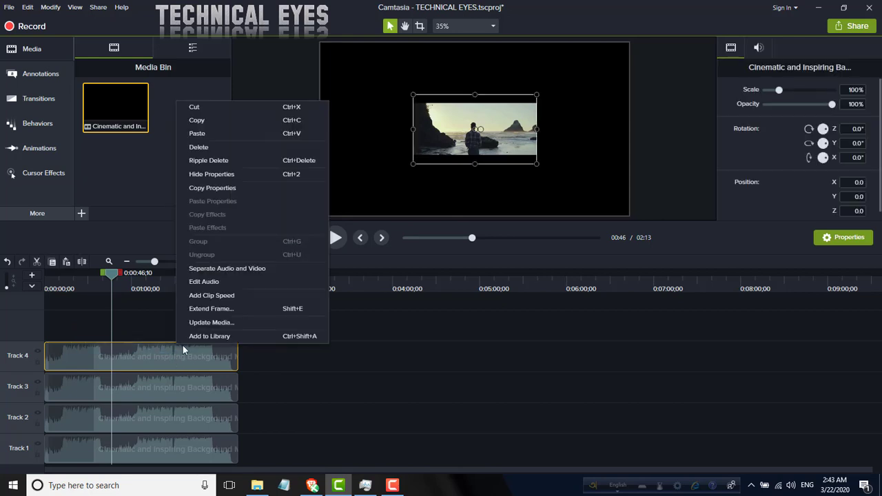
click(212, 149)
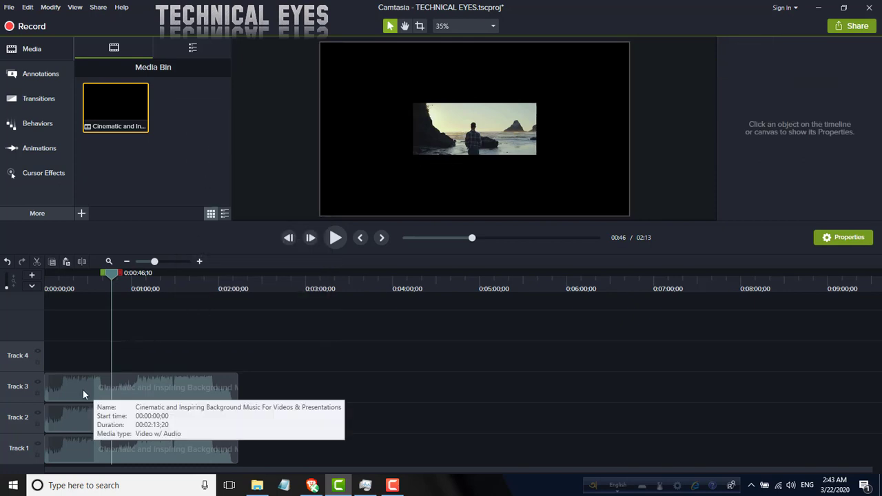
click(140, 391)
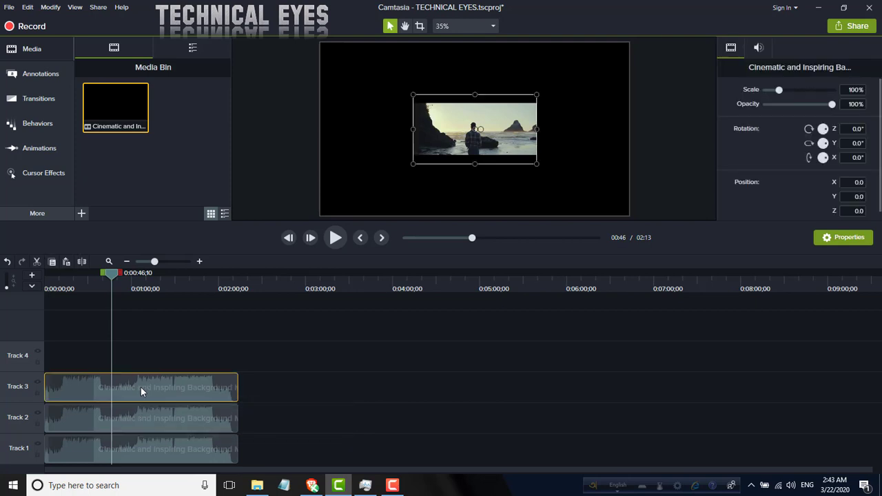
key(Delete)
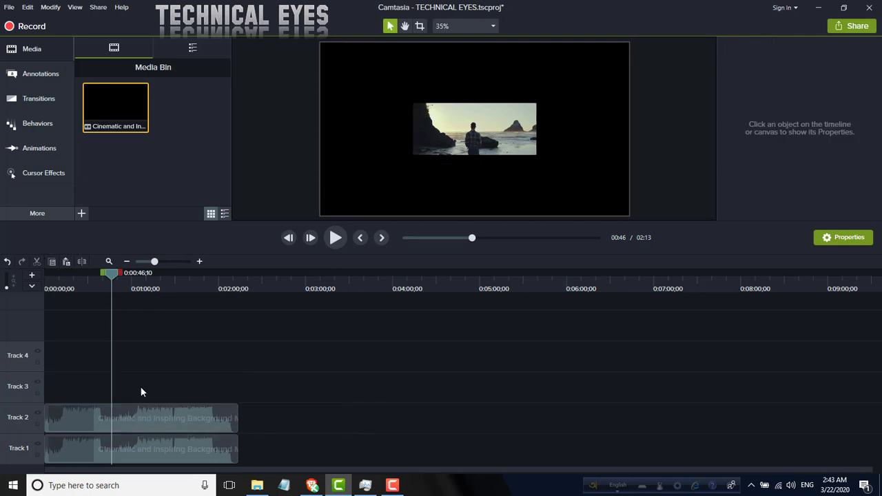
Turn off Track 2 and move the Track 1 clip to start at about 2:41.
click(38, 414)
drag(175, 434, 404, 442)
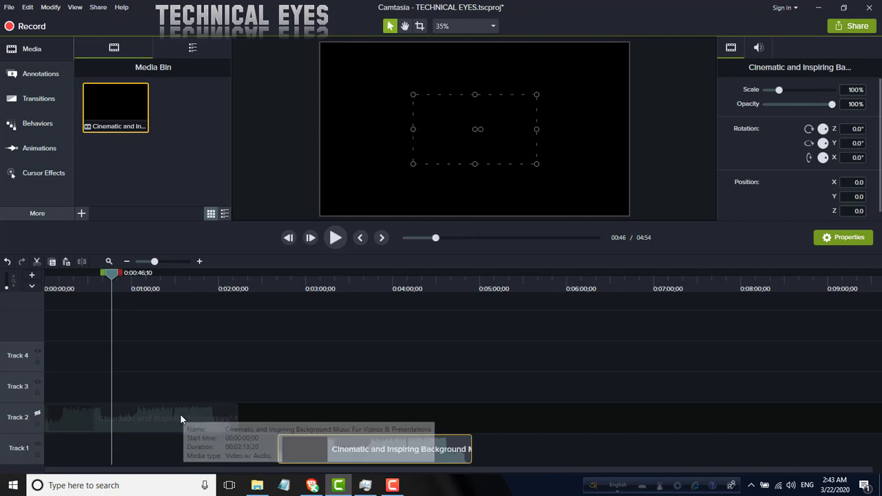
Turn Track 2 back on and move the Track 1 clip earlier to start at about 1:52.
click(246, 407)
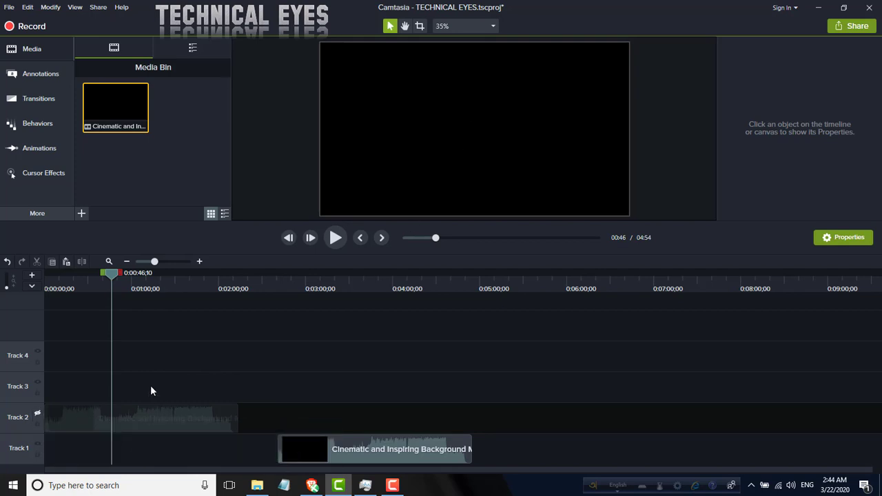
click(38, 415)
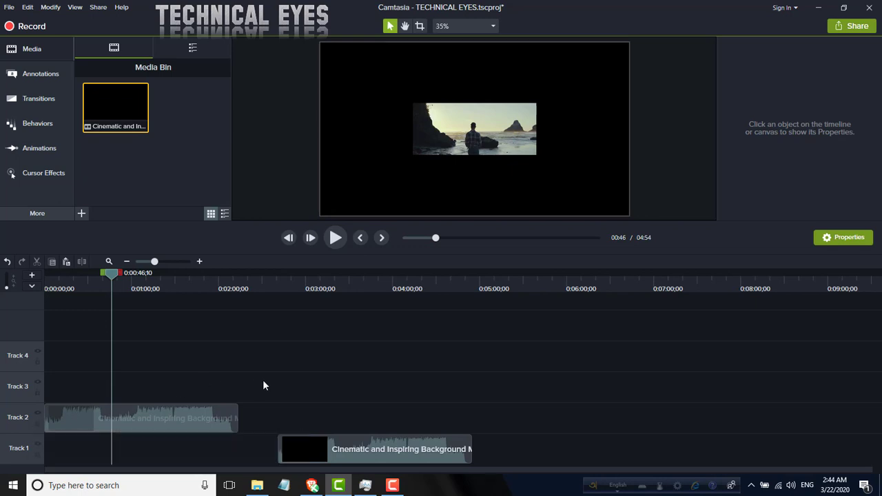
drag(300, 451, 222, 455)
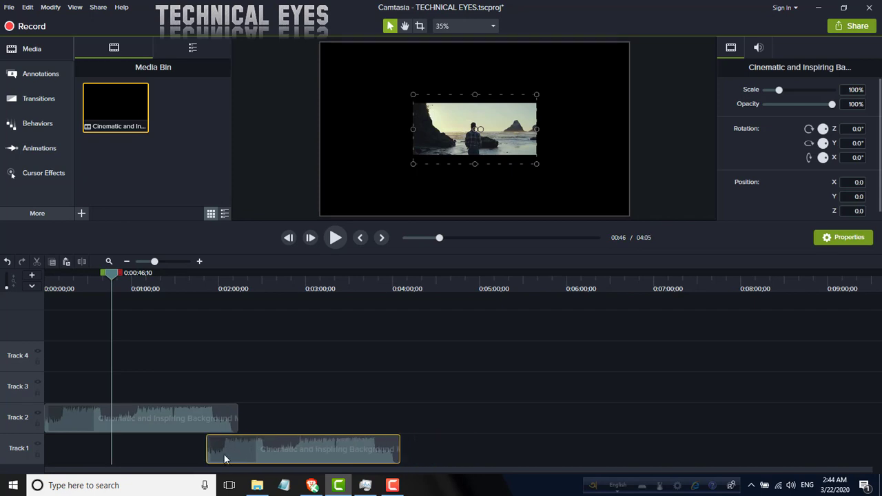
Delete the second clip so that only one copy remains, placed at the start of Track 1.
right_click(259, 450)
click(337, 241)
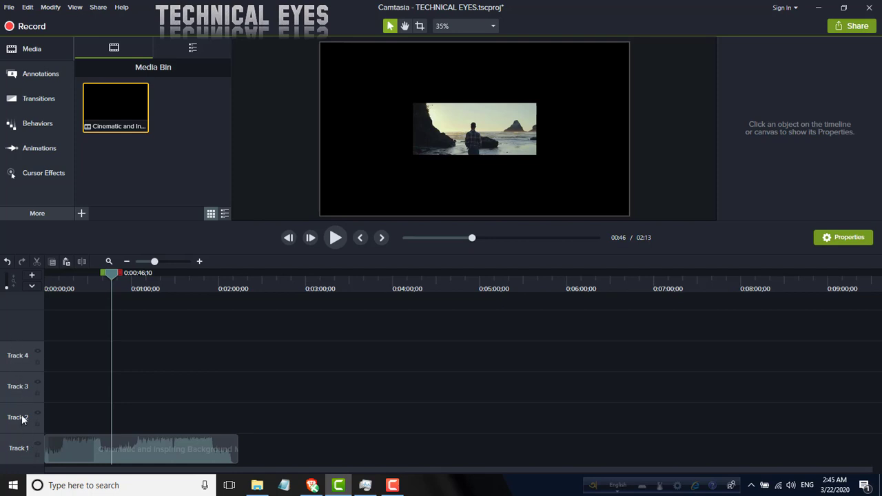
Remove Track 4 and add four new empty tracks above Track 3.
right_click(13, 365)
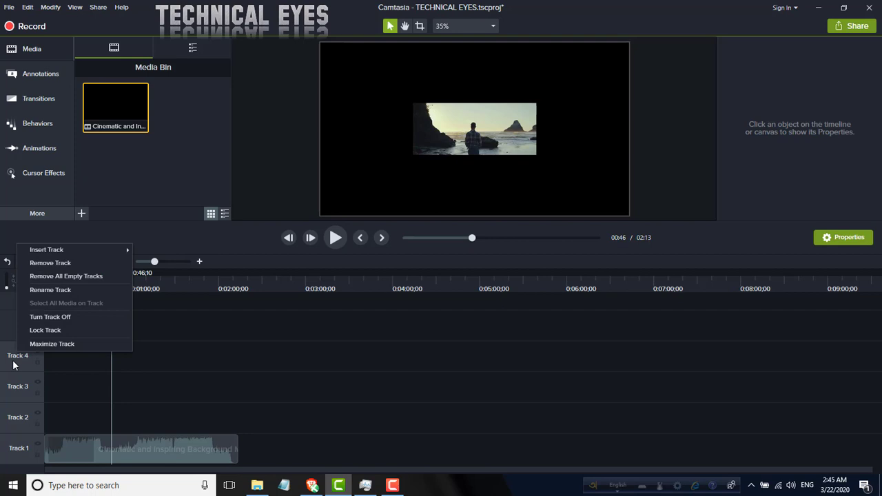
click(46, 263)
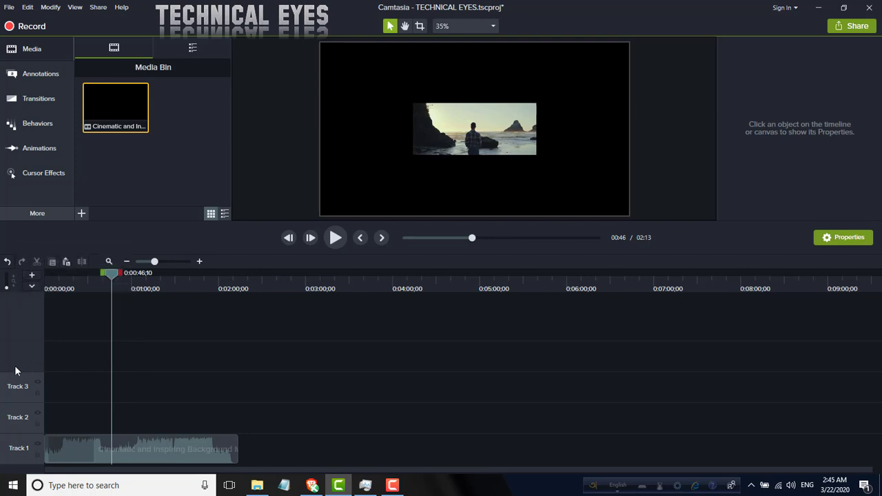
click(29, 275)
click(29, 275)
click(29, 275)
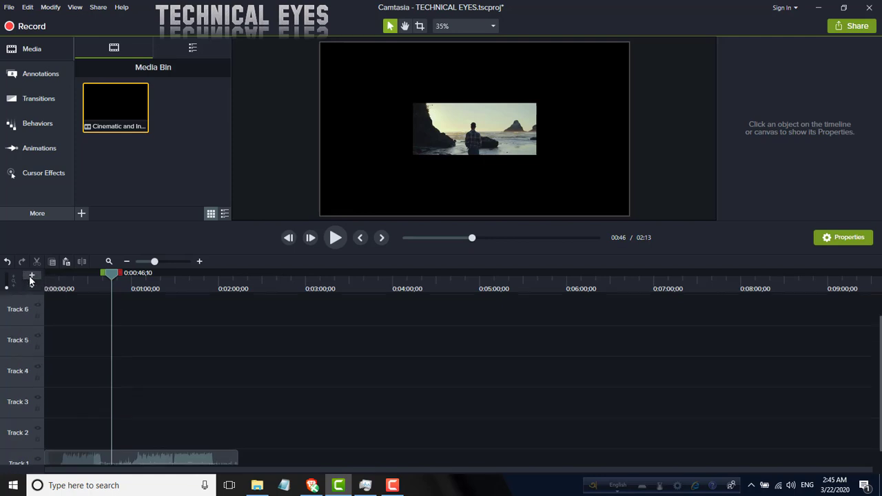
click(29, 276)
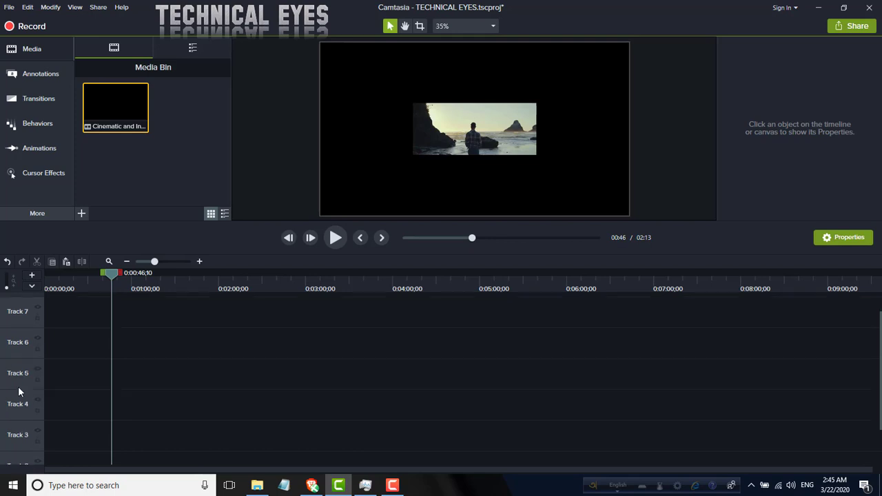
Remove all empty tracks from the timeline at once.
scroll(19, 393, down, 2)
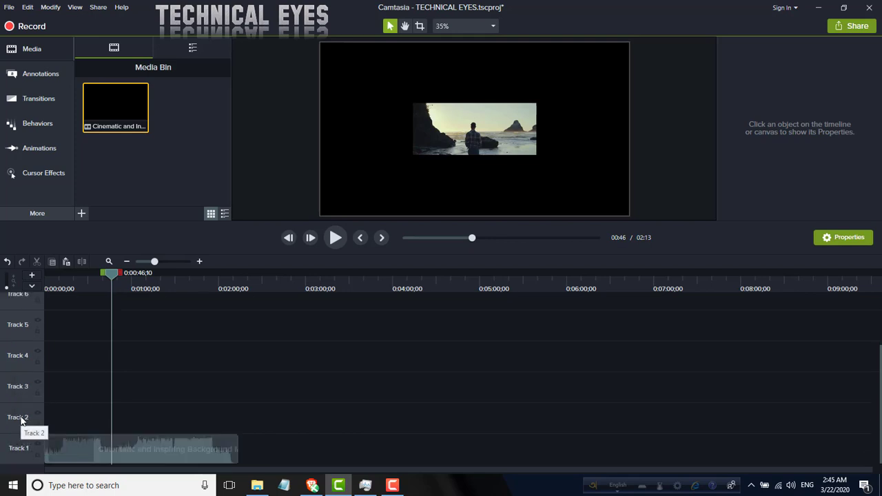
scroll(20, 418, up, 2)
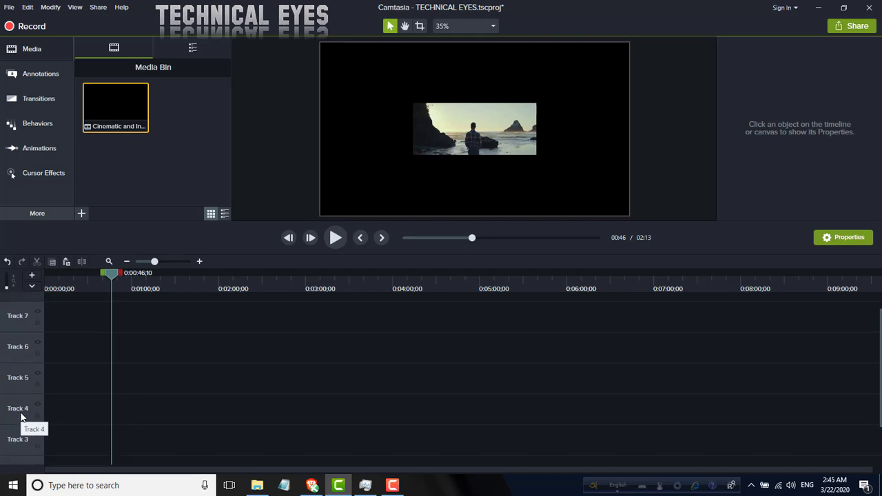
scroll(21, 417, down, 2)
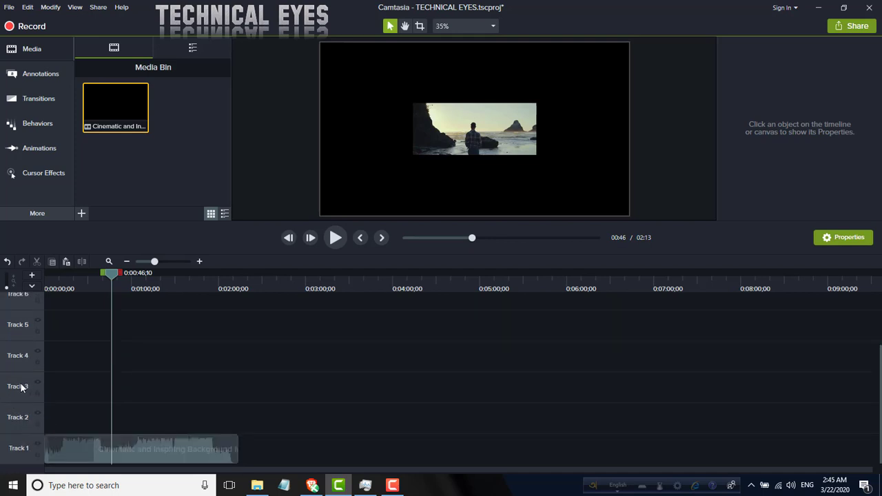
right_click(20, 388)
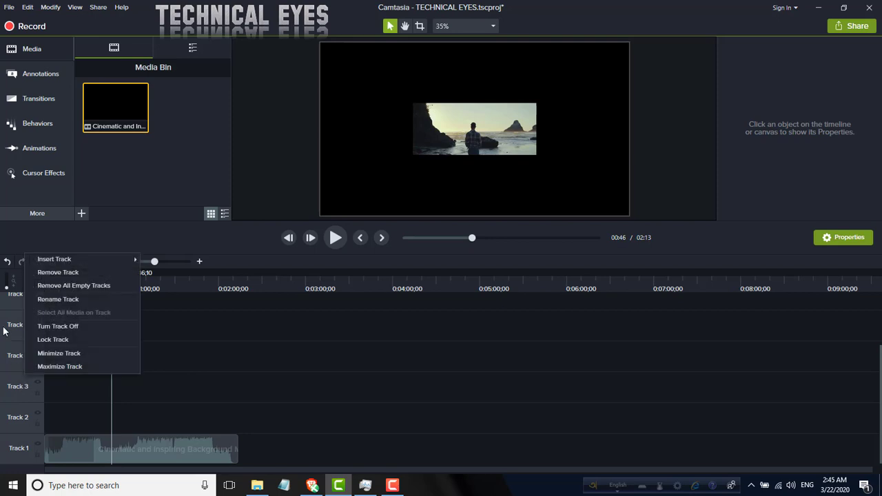
click(85, 285)
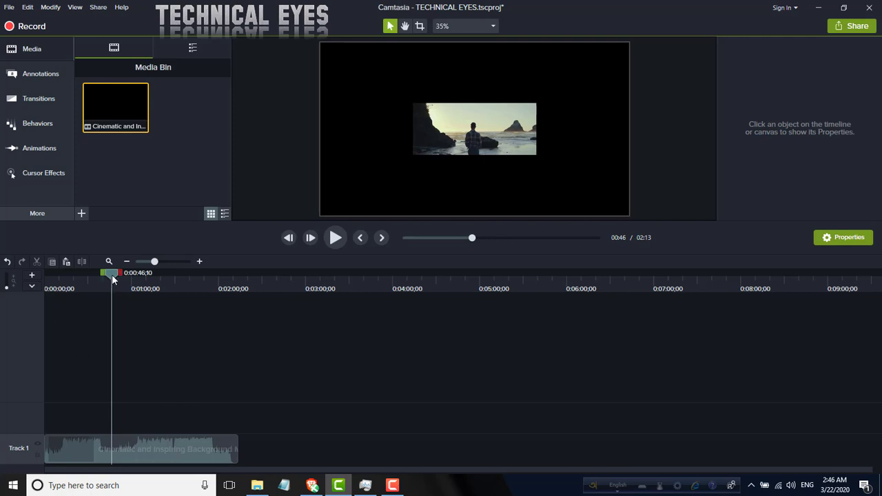
Select the timeline range from 0:00:47;26 to 0:01:29;20, and collapse it by bringing its start onto its end.
drag(112, 275, 59, 275)
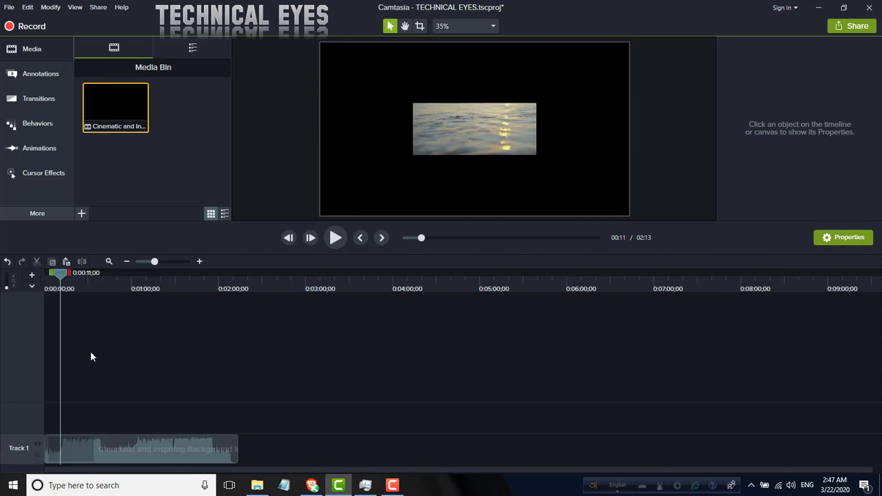
drag(62, 276, 115, 287)
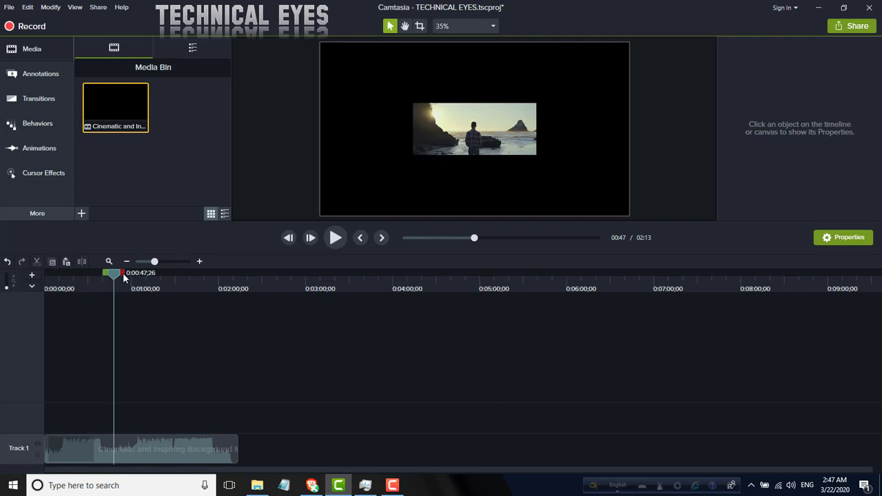
drag(121, 271, 175, 273)
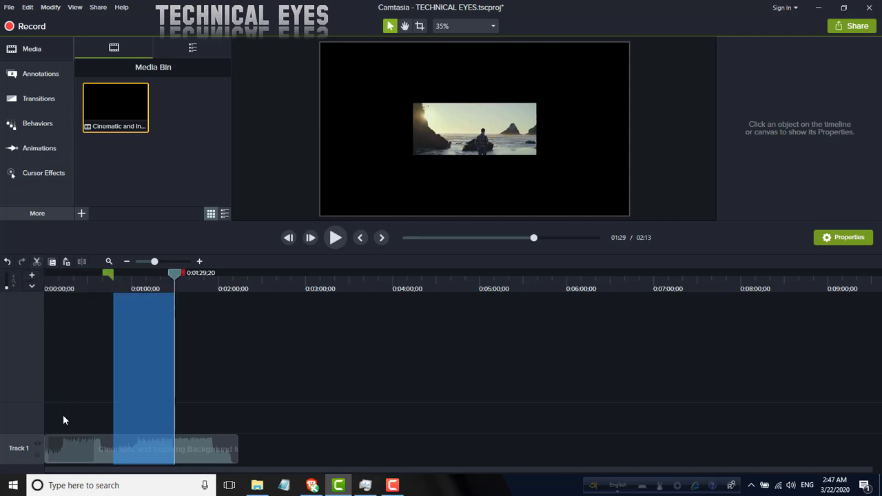
drag(109, 272, 176, 273)
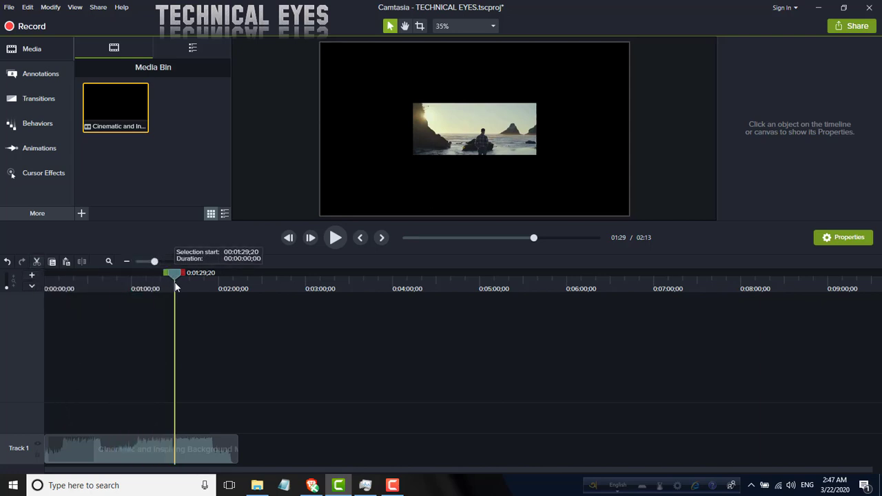
Zoom in on the timeline around 0:00:38;11 and move the playhead forward to 0:00:51;18.
click(99, 286)
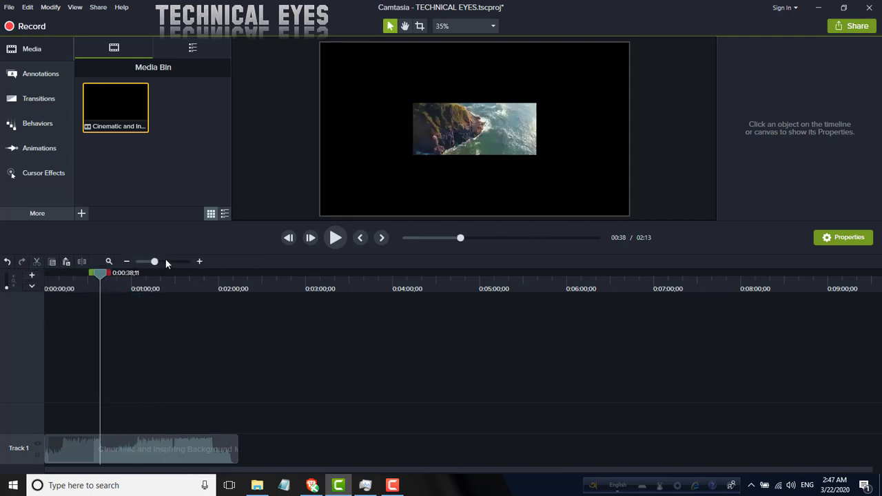
click(166, 262)
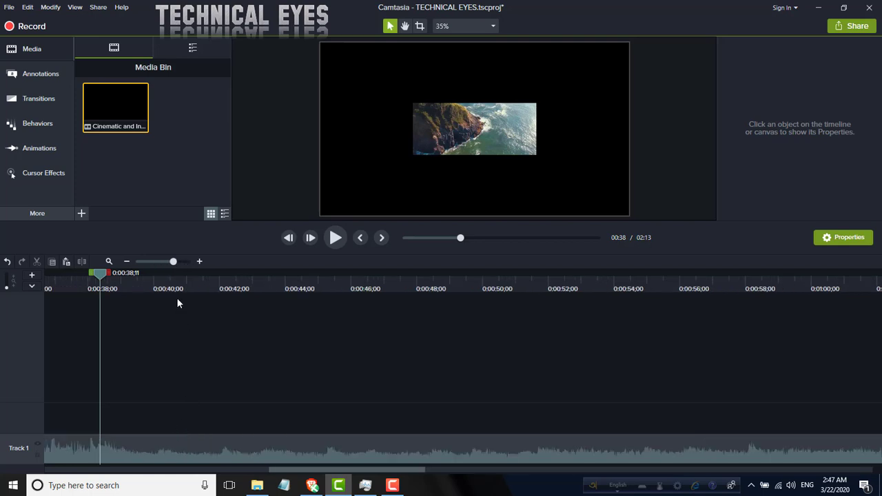
click(175, 288)
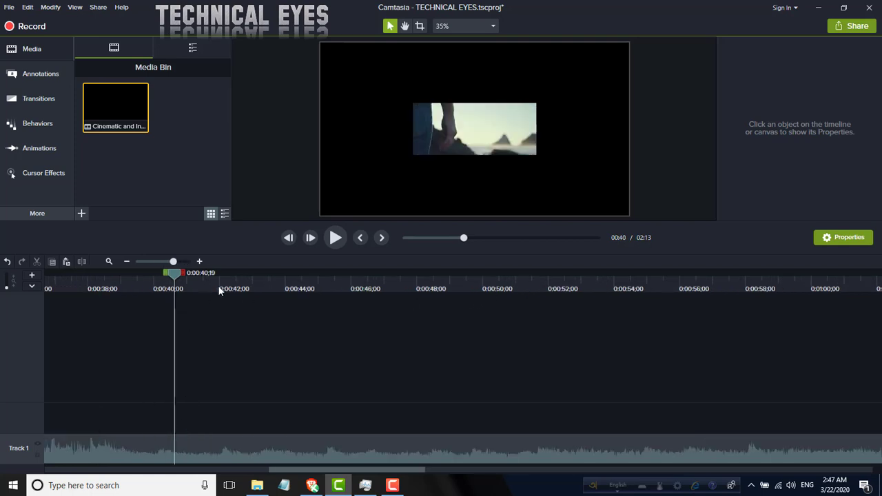
click(304, 286)
click(535, 278)
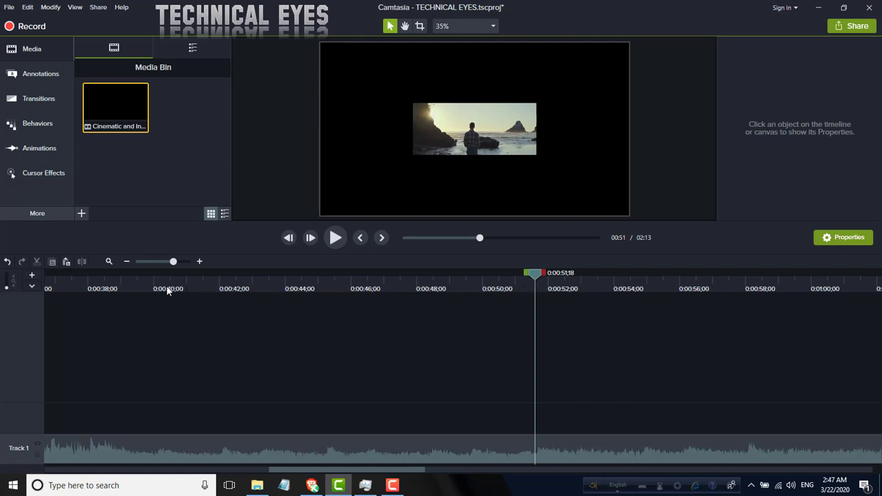
Select the timeline range from 0:00:39;27 to 0:00:52;14 and cut it out of the Track 1 clip.
drag(166, 285, 150, 290)
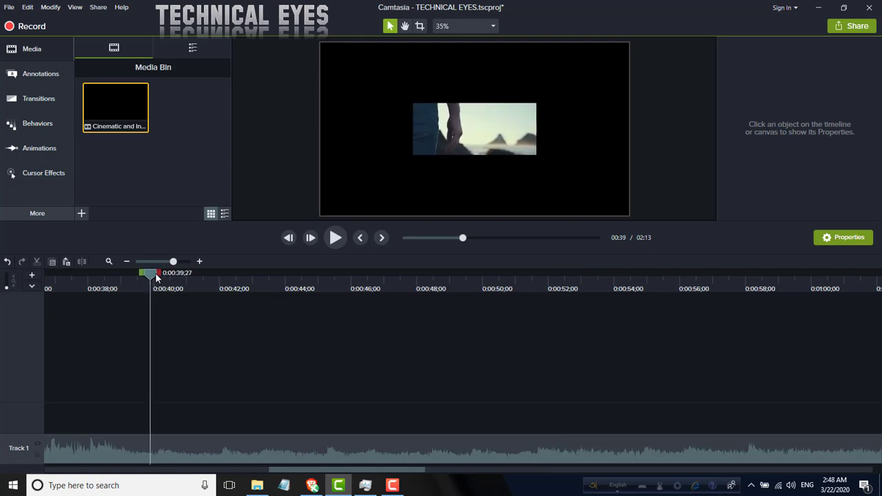
mouse_move(160, 276)
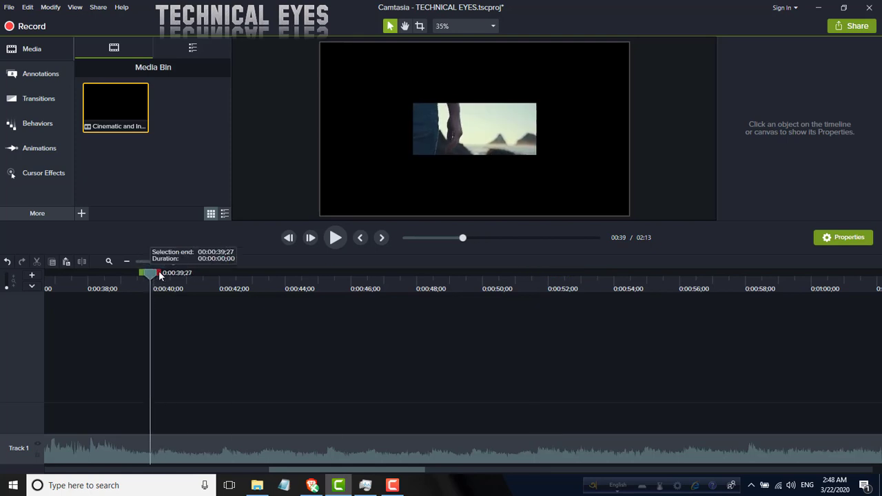
drag(160, 276, 572, 288)
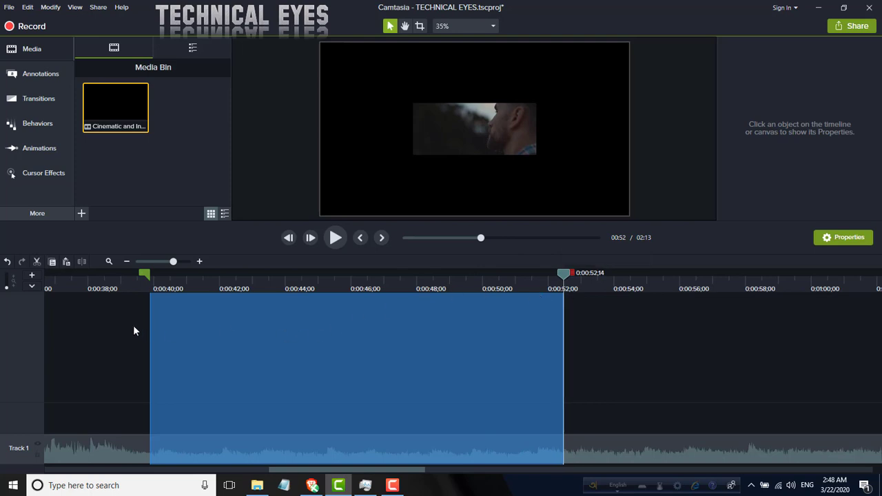
click(37, 262)
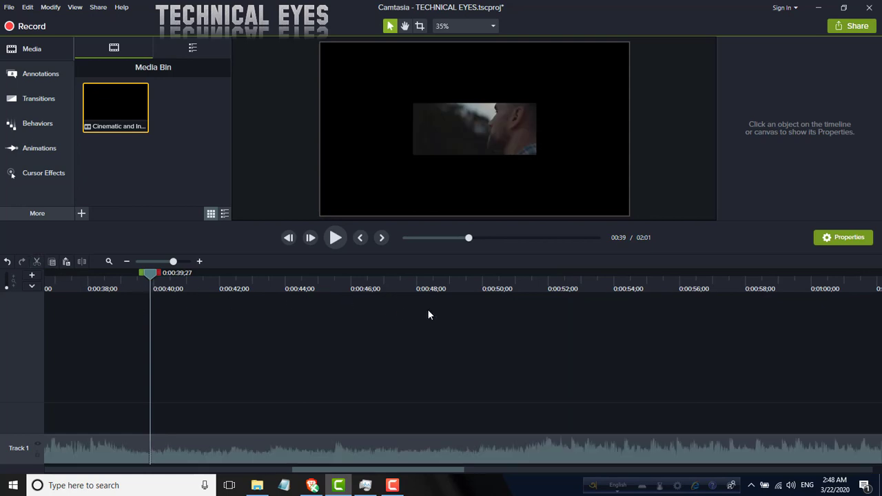
Undo the range cut, cut the same range again, and place the playhead just before the cut at 0:00:39;18.
click(7, 262)
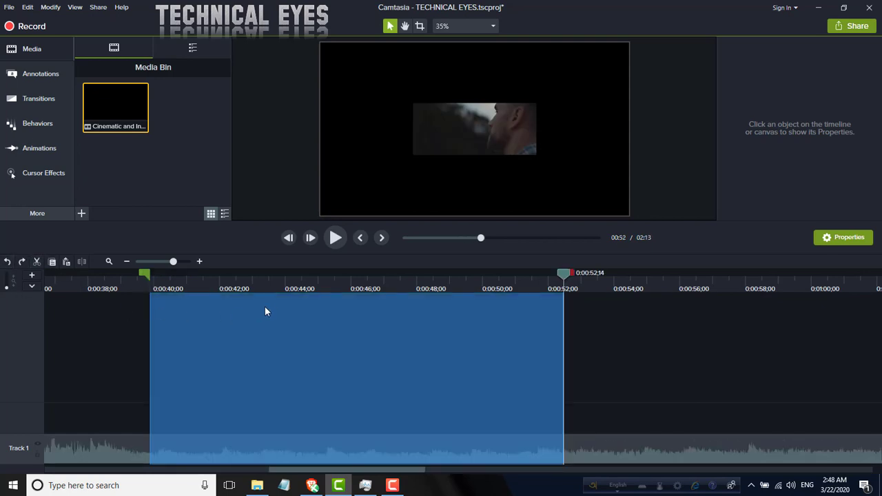
click(38, 263)
click(142, 284)
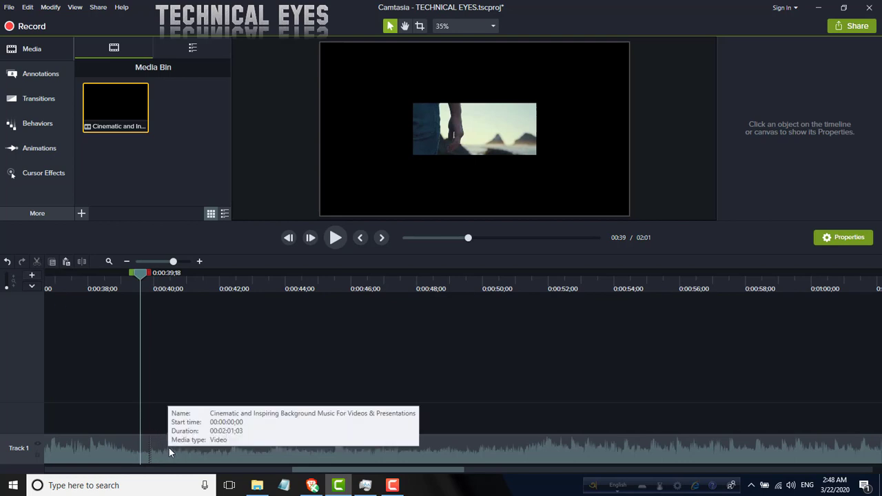
Cut the entire clip from Track 1 and undo that cut.
click(232, 455)
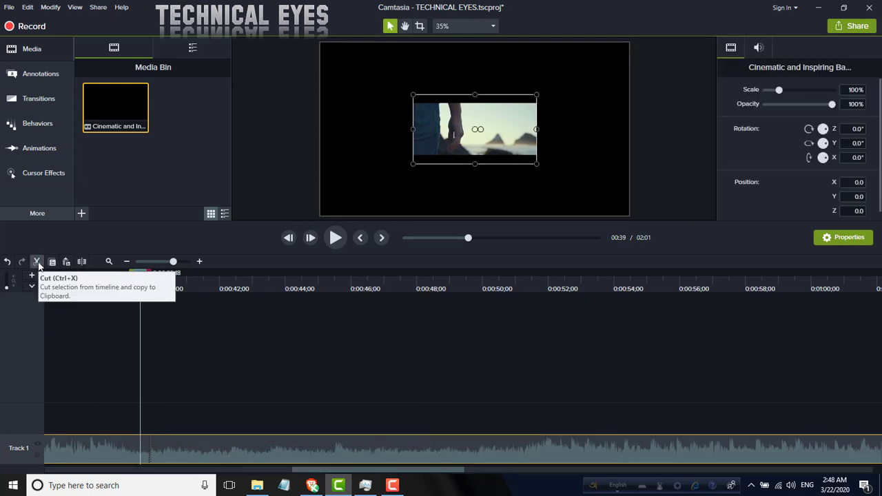
click(37, 262)
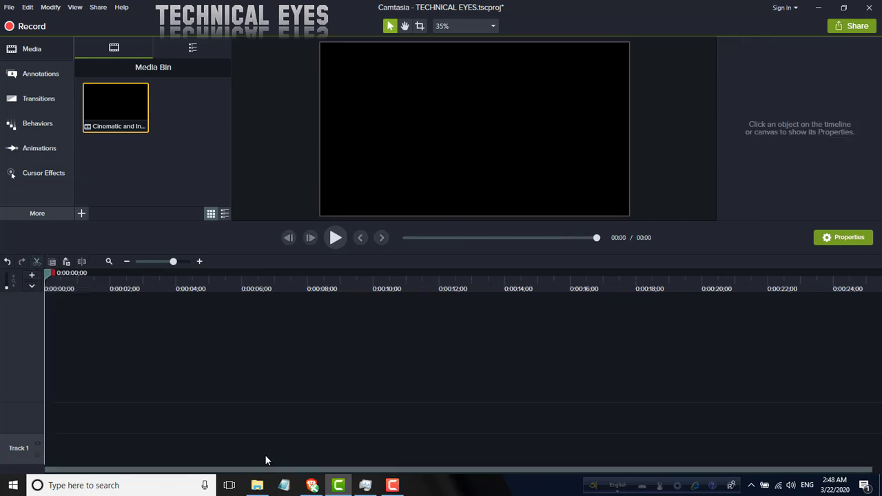
click(7, 262)
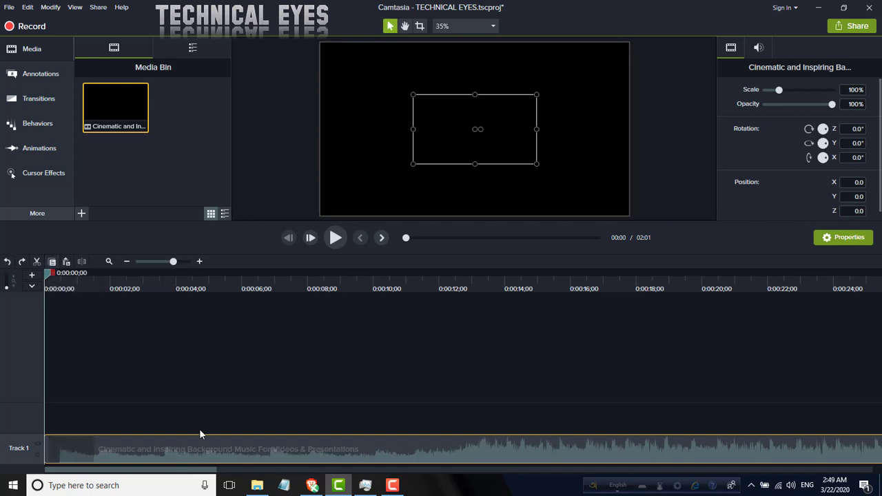
Copy the whole media clip on Track 1.
click(158, 375)
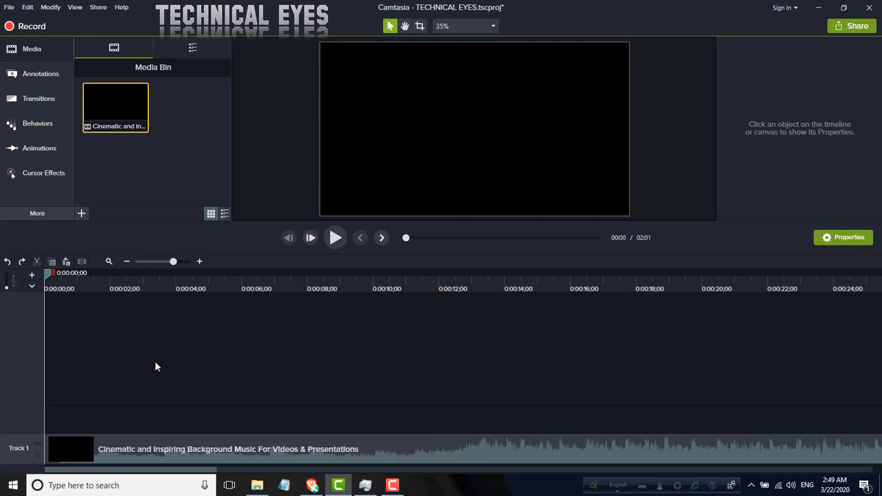
click(164, 447)
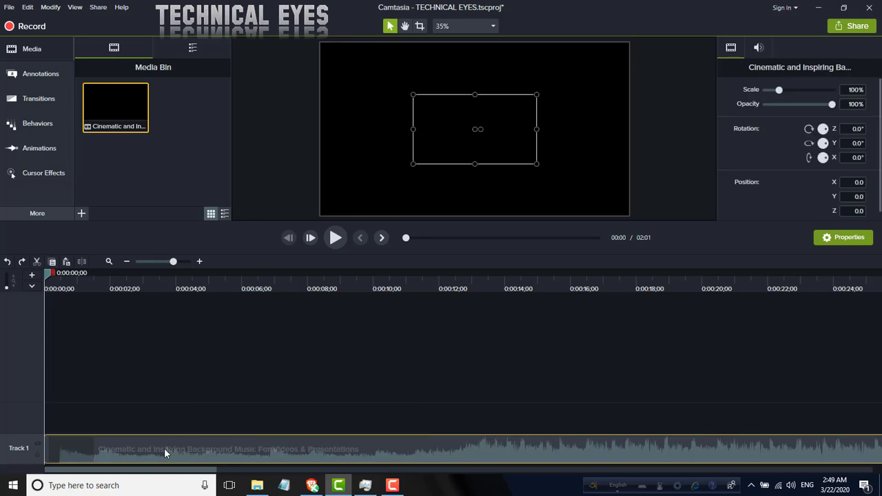
click(175, 404)
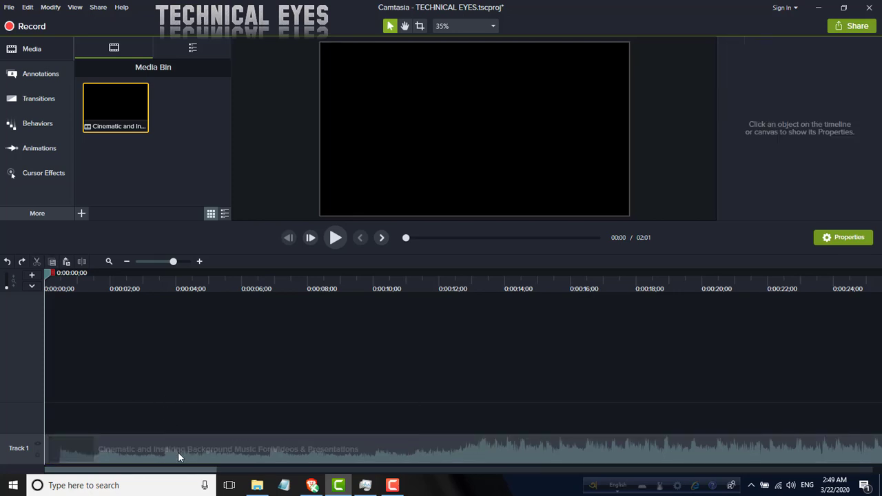
drag(116, 384, 552, 442)
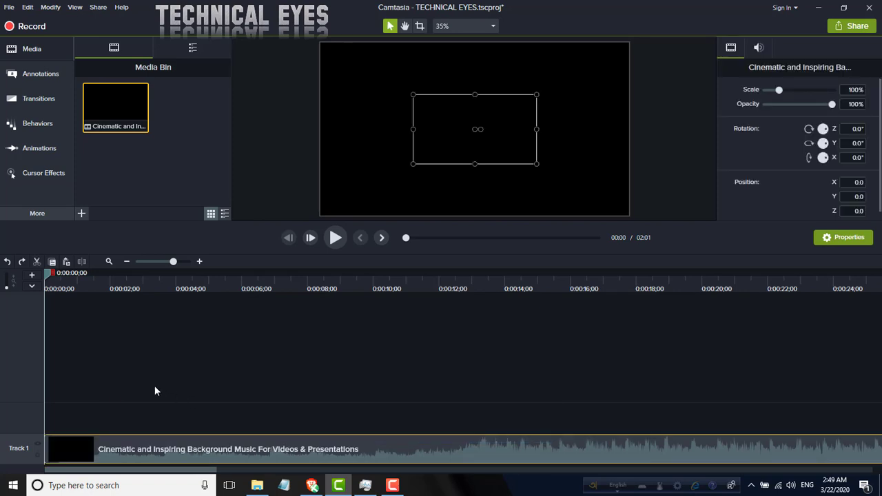
click(52, 263)
right_click(152, 445)
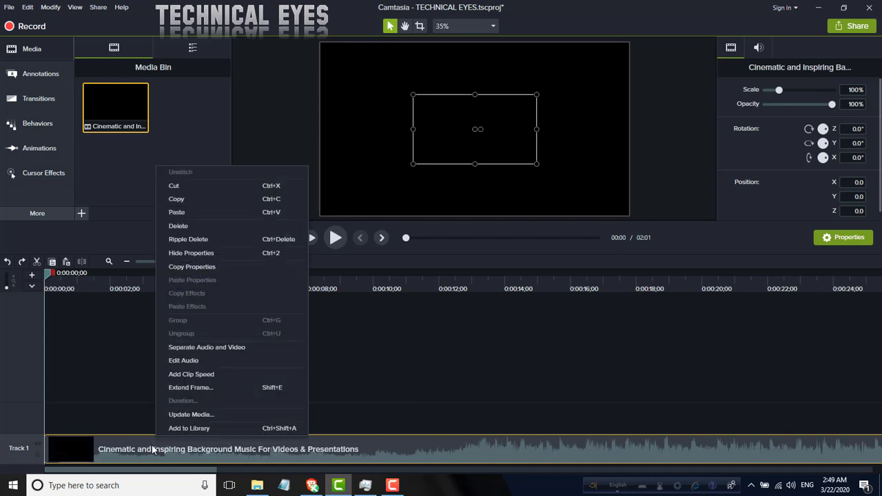
click(176, 203)
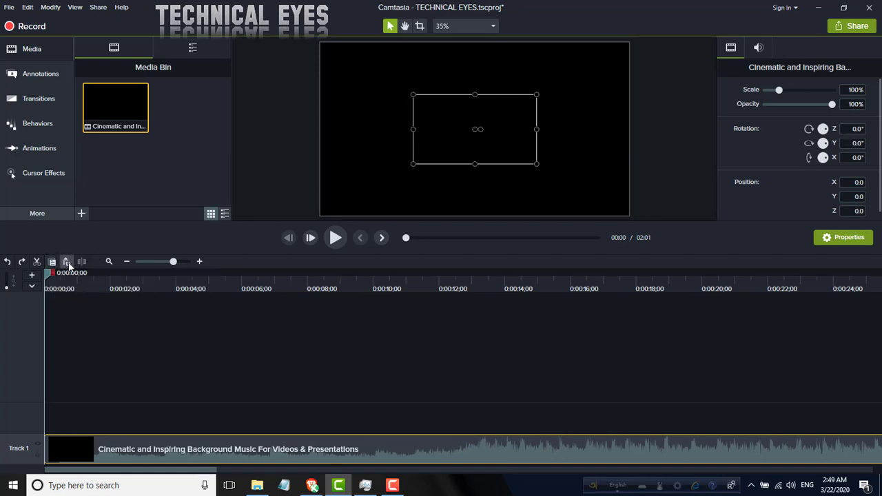
Move the playhead to 0:00:01;15 and paste the copied clip there on a new track above Track 1.
click(77, 381)
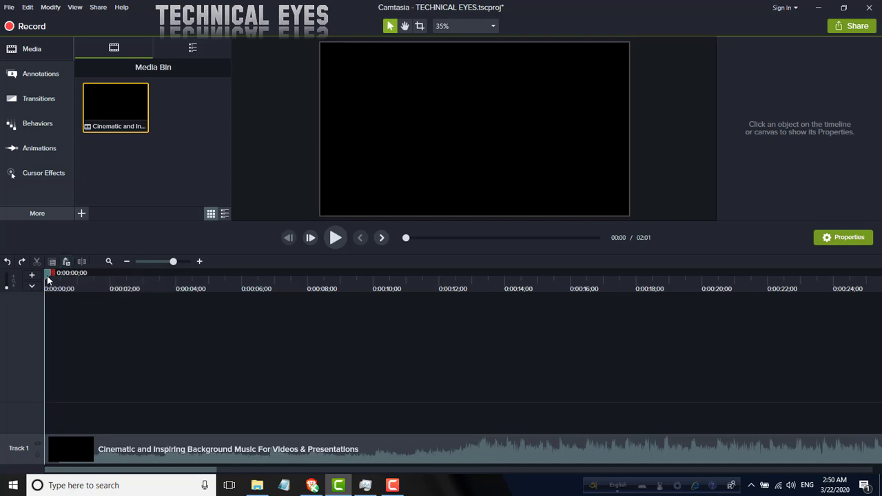
drag(50, 276, 96, 290)
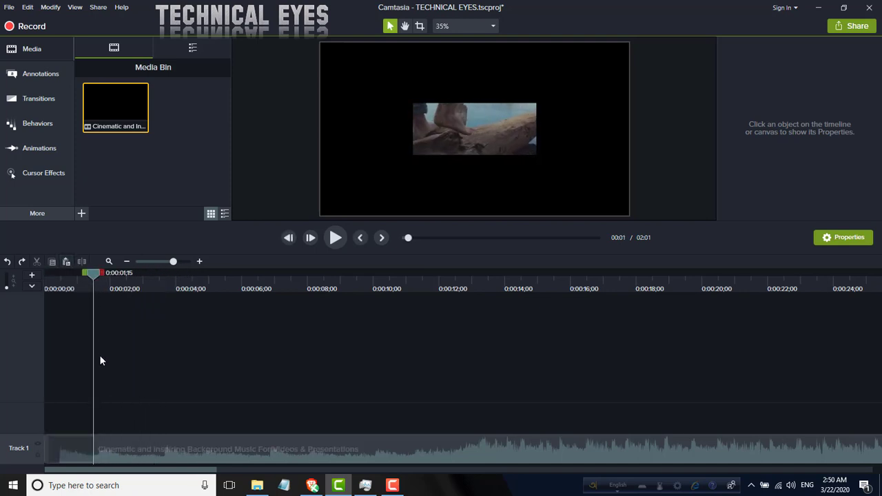
click(68, 261)
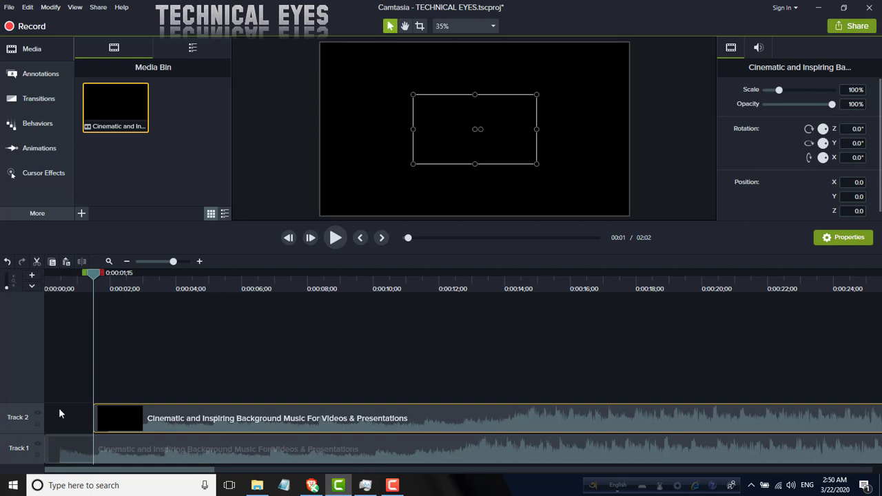
Add two more tracks and, with the playhead at 0:00:00;26, paste the copied clip onto Track 3 starting at 0:00:04;12.
double_click(31, 275)
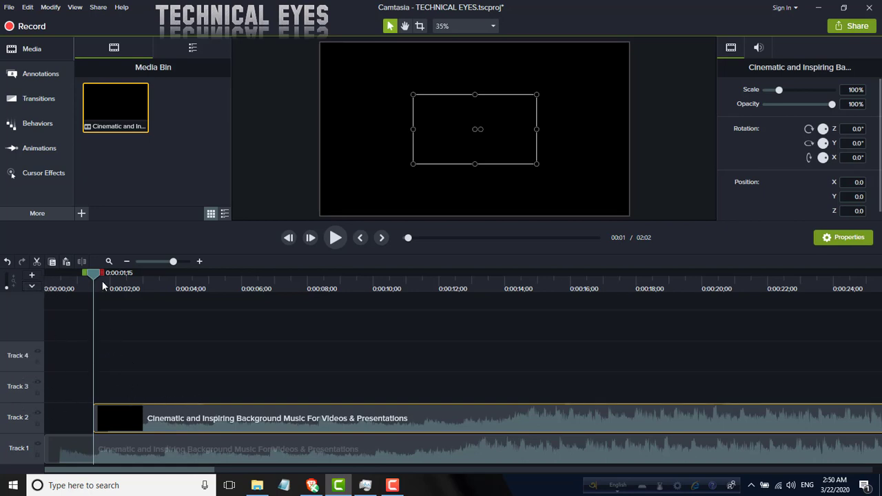
drag(95, 275, 73, 276)
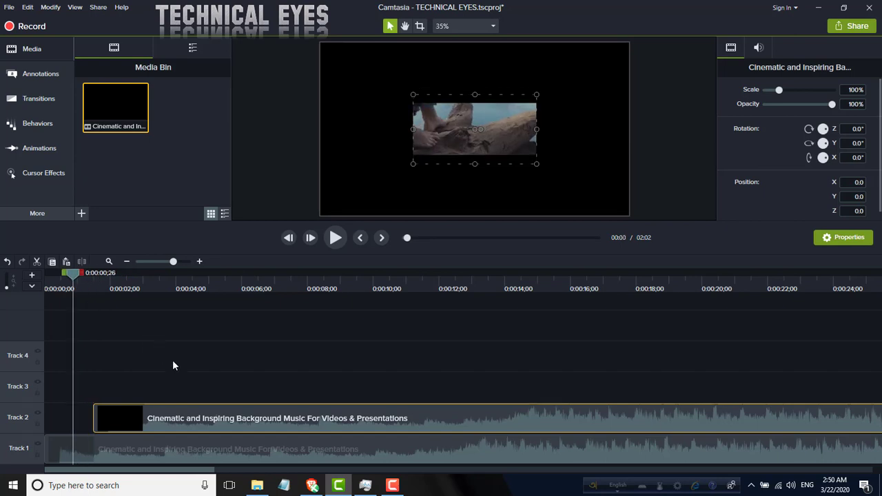
right_click(190, 396)
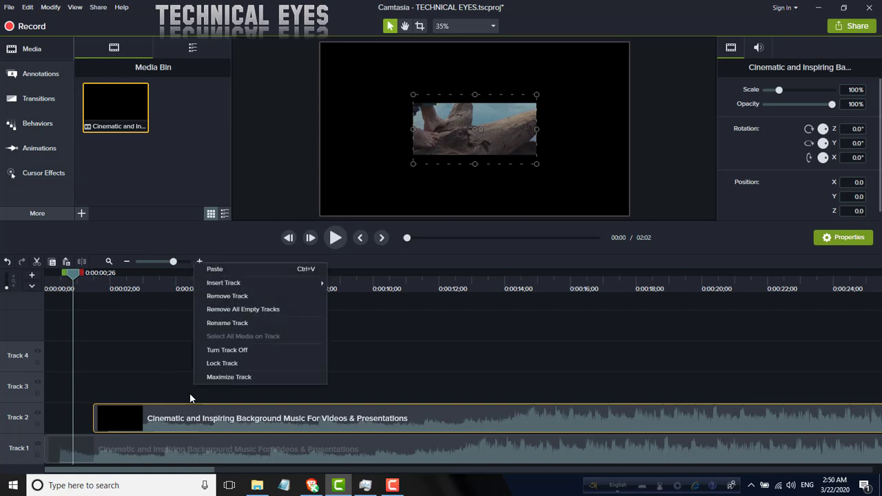
click(228, 269)
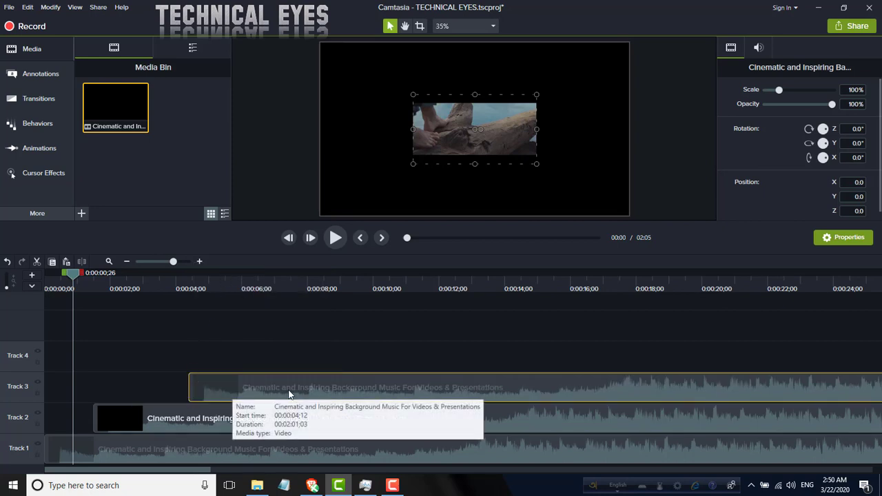
Delete the pasted clips on Track 2 and Track 3 together.
drag(105, 372, 306, 418)
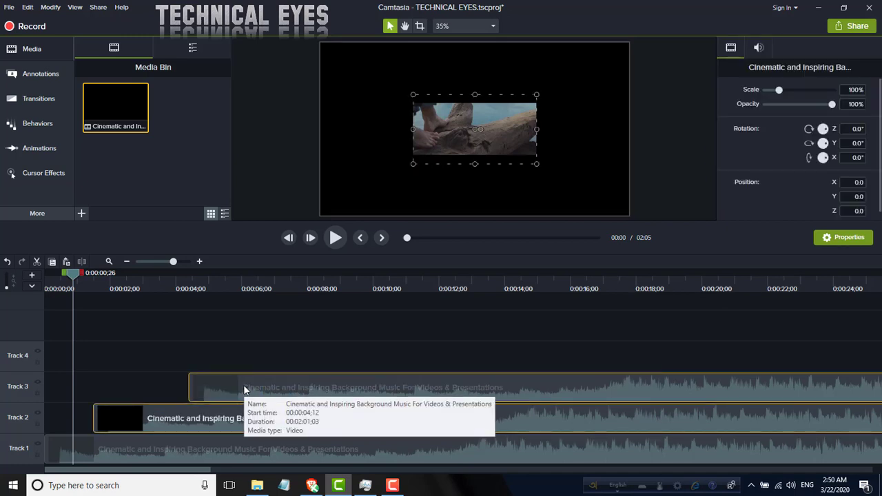
right_click(231, 392)
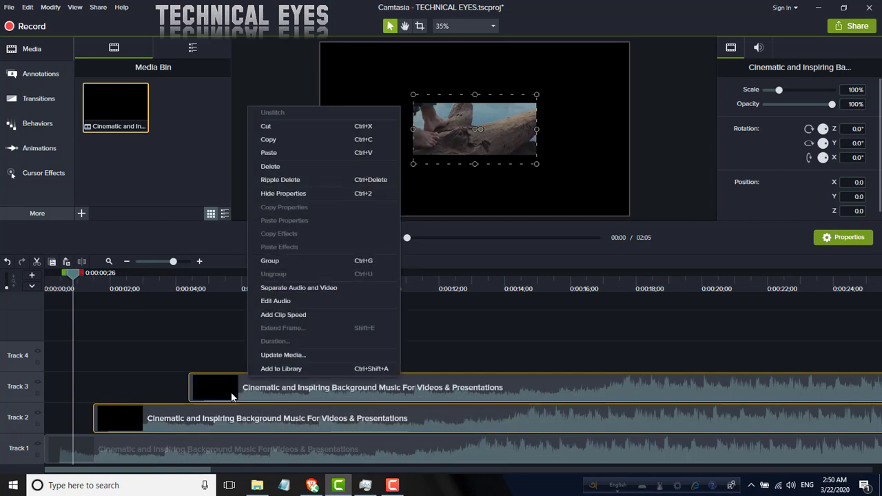
click(277, 167)
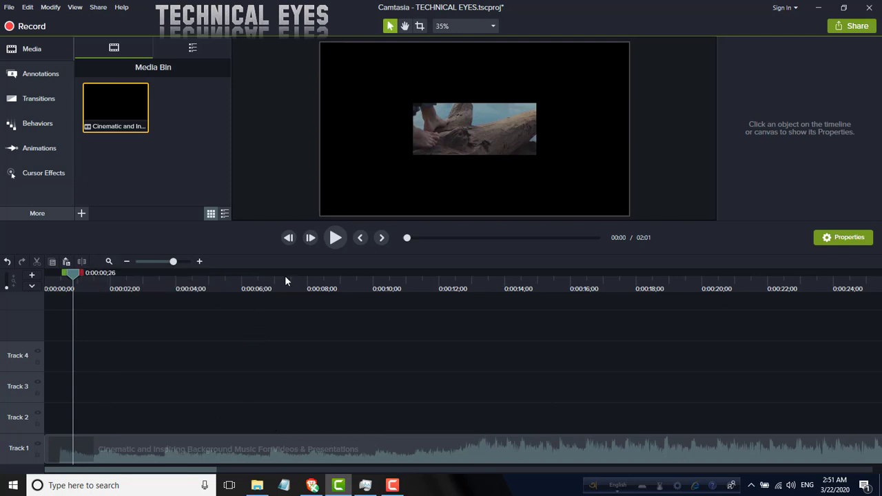
Split the Track 1 clip at 0:00:09;13.
drag(73, 273, 353, 293)
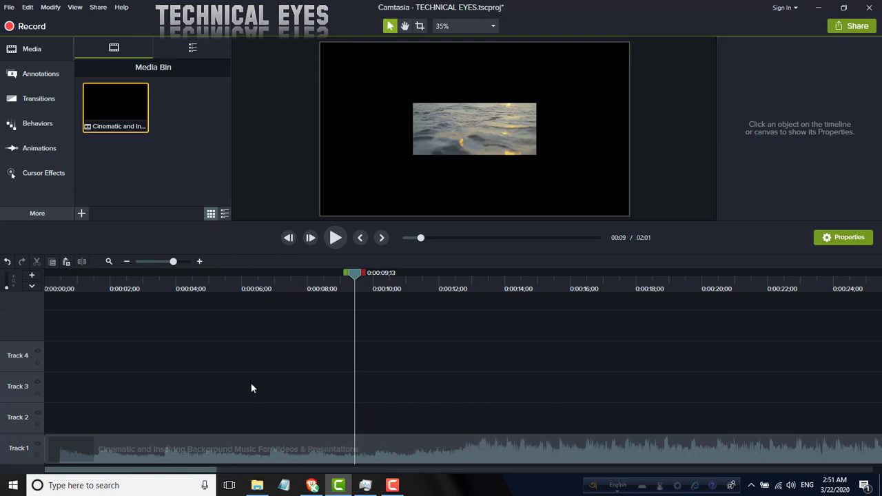
click(309, 446)
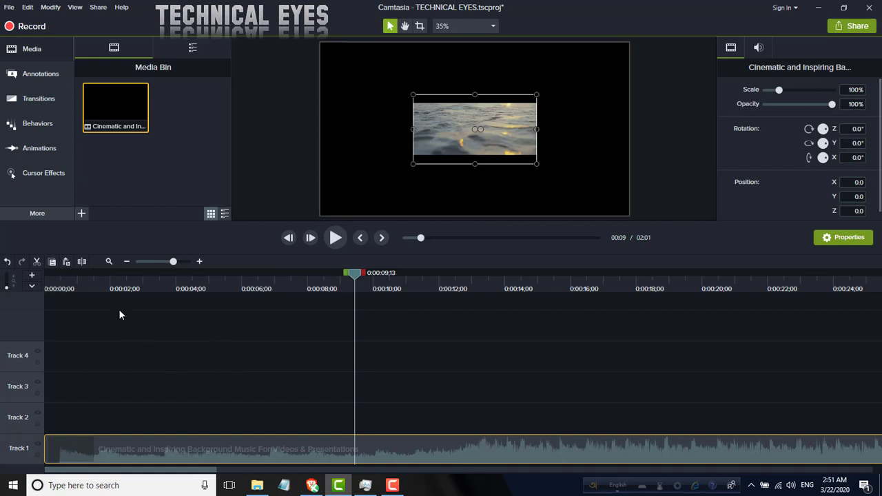
click(82, 263)
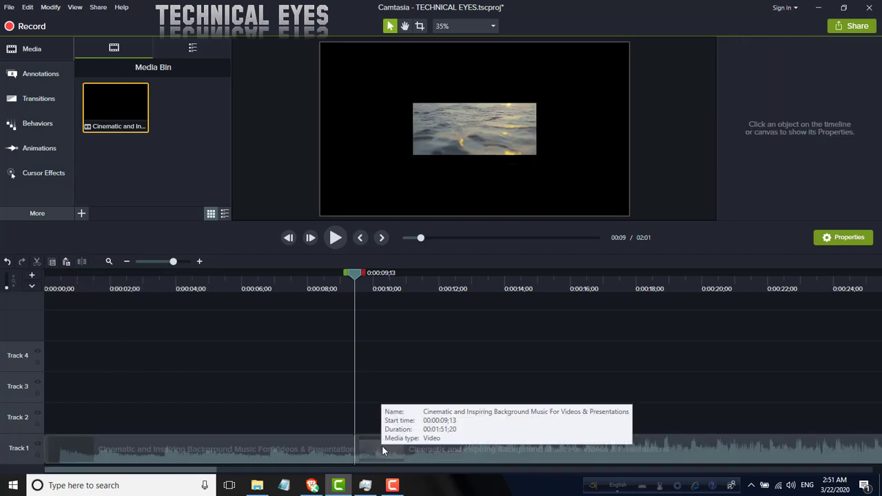
Move both parts of the split Track 1 clip to later times, leaving a gap between them, and undo both moves.
drag(381, 445, 439, 438)
drag(319, 444, 375, 448)
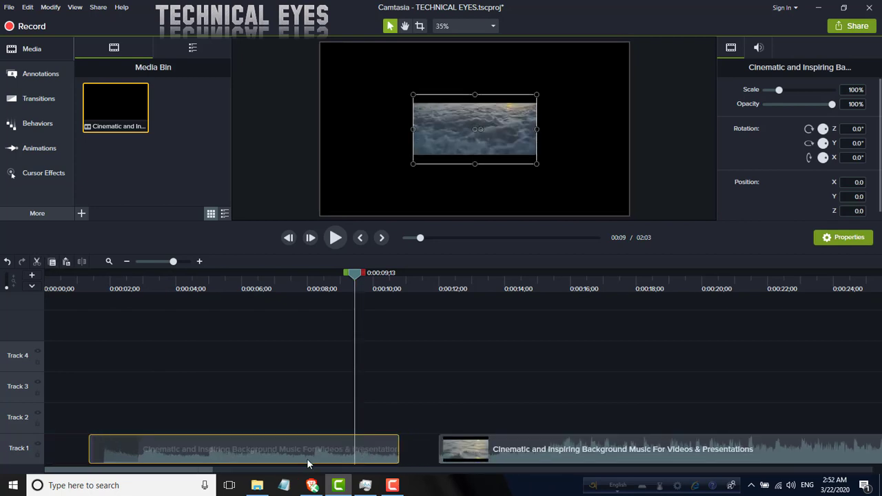
key(ctrl+z)
key(ctrl+z)
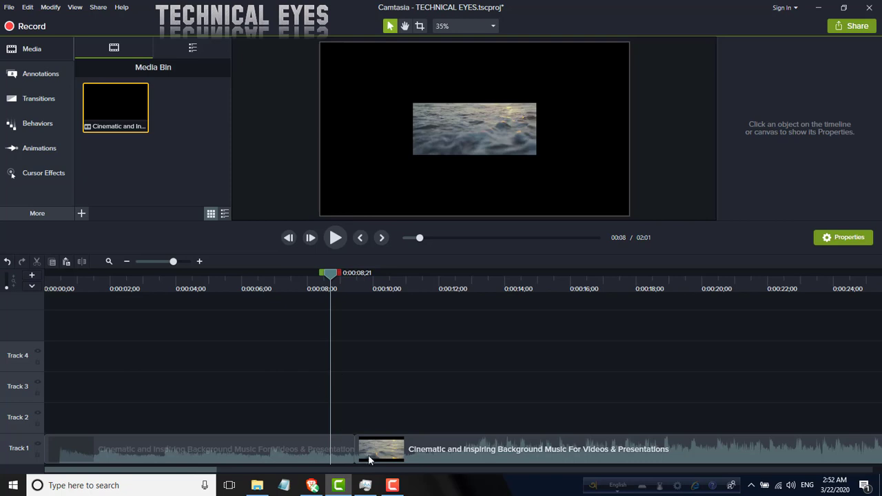
Select the timeline range from 0:00:09;00 to 0:00:09;28 across the split on Track 1.
mouse_move(279, 437)
mouse_down()
mouse_move(283, 373)
mouse_move(273, 391)
mouse_move(269, 452)
mouse_move(285, 452)
mouse_up()
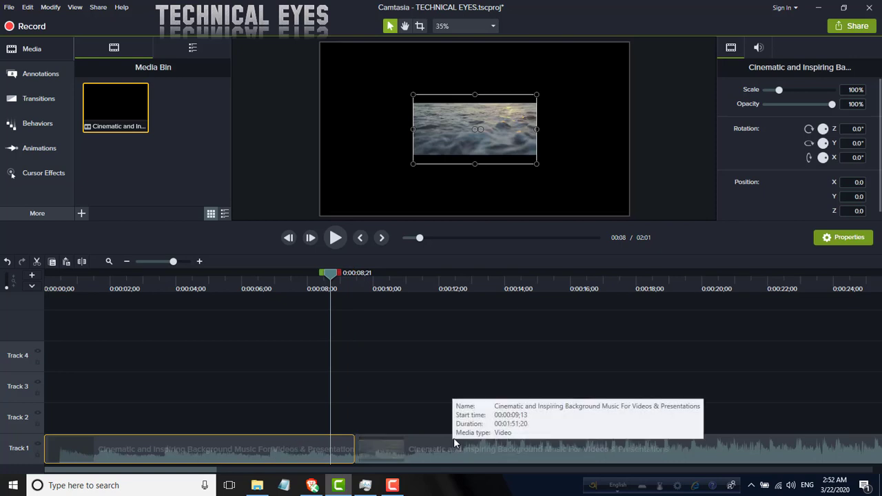
click(404, 323)
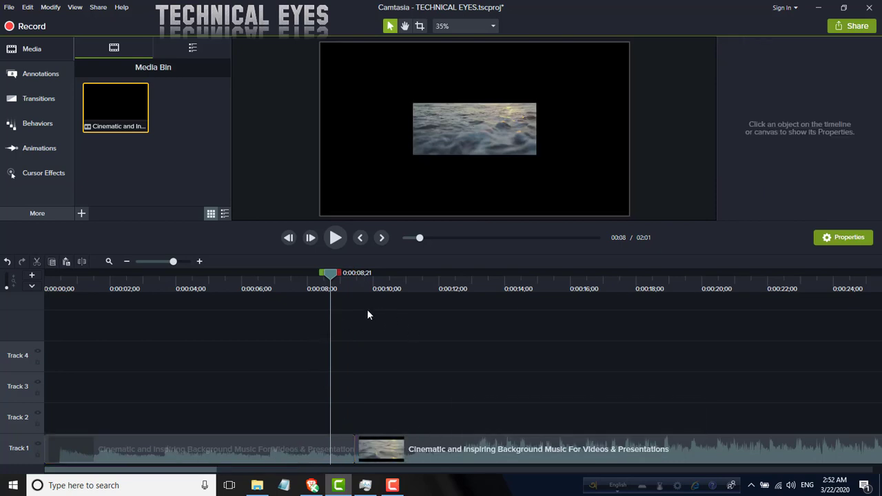
drag(332, 277, 341, 295)
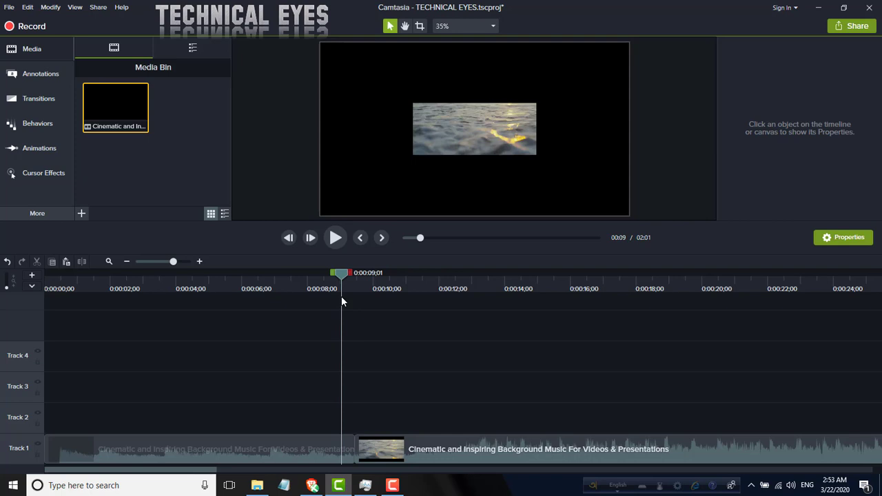
mouse_move(350, 274)
mouse_down()
mouse_move(341, 274)
mouse_move(381, 274)
mouse_move(372, 288)
mouse_move(358, 277)
mouse_up()
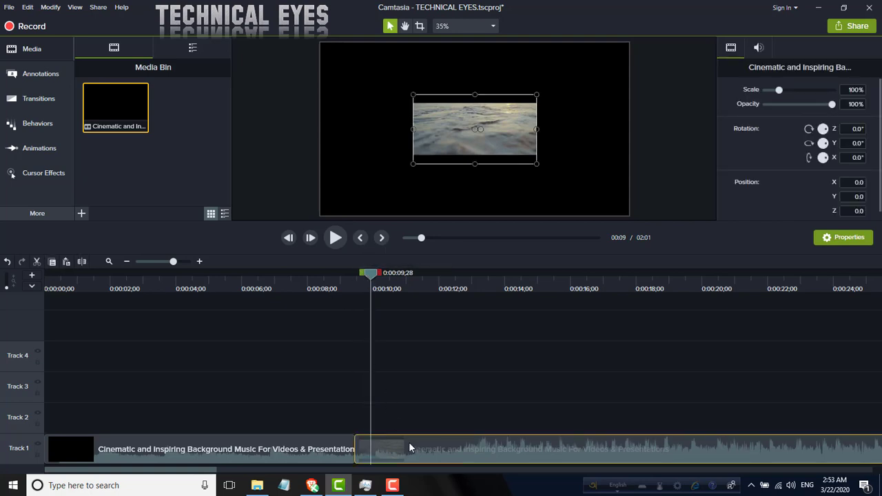
click(300, 441)
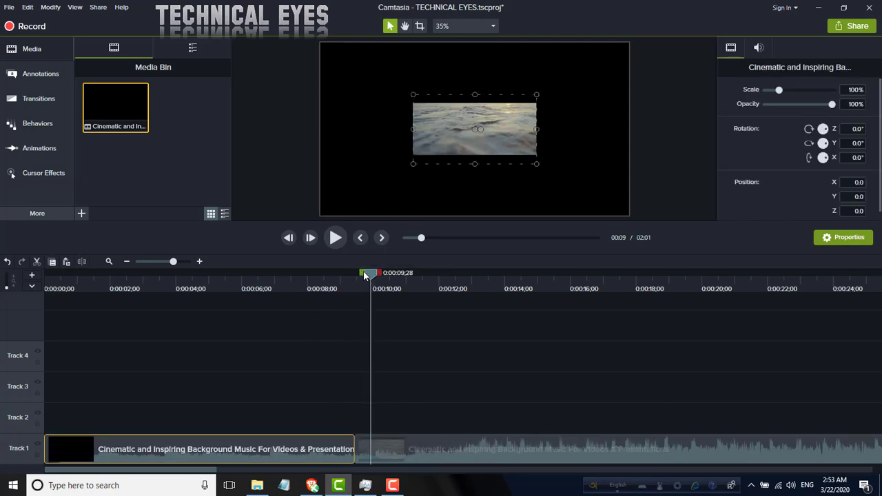
drag(363, 271, 336, 279)
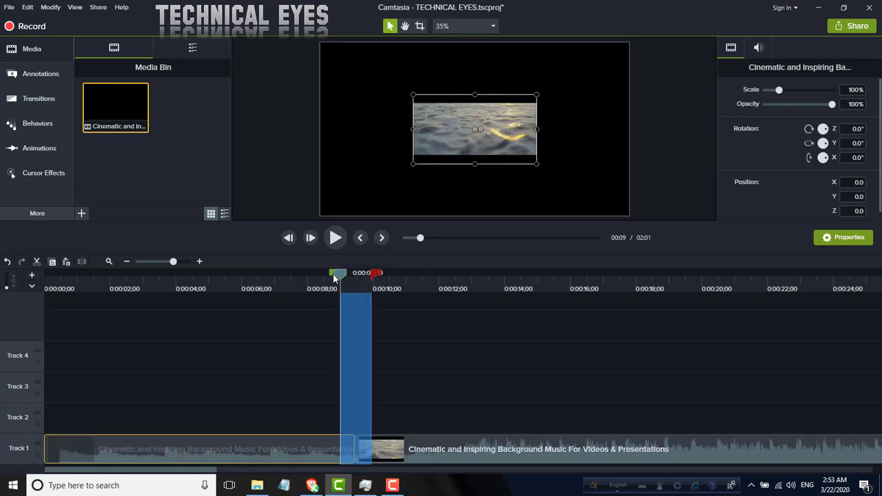
Cut the selected range out of the timeline and select the remaining Track 1 clip.
click(36, 263)
right_click(103, 277)
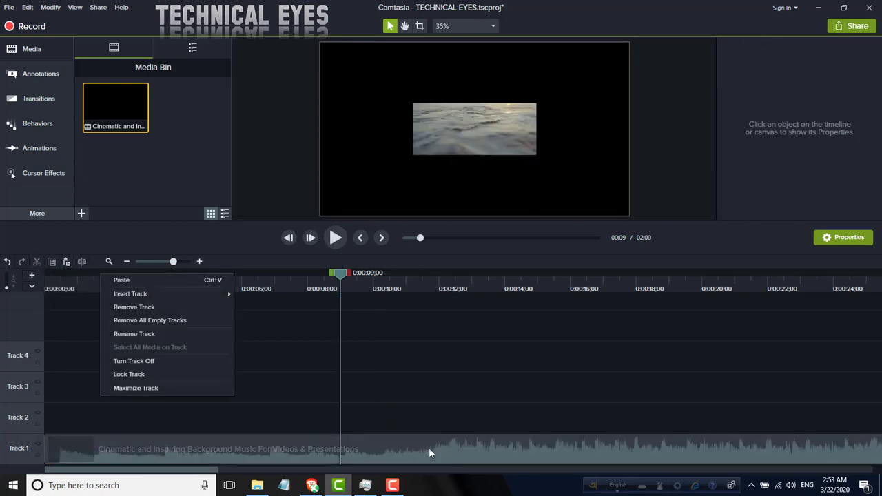
click(398, 330)
drag(397, 458, 363, 454)
click(203, 400)
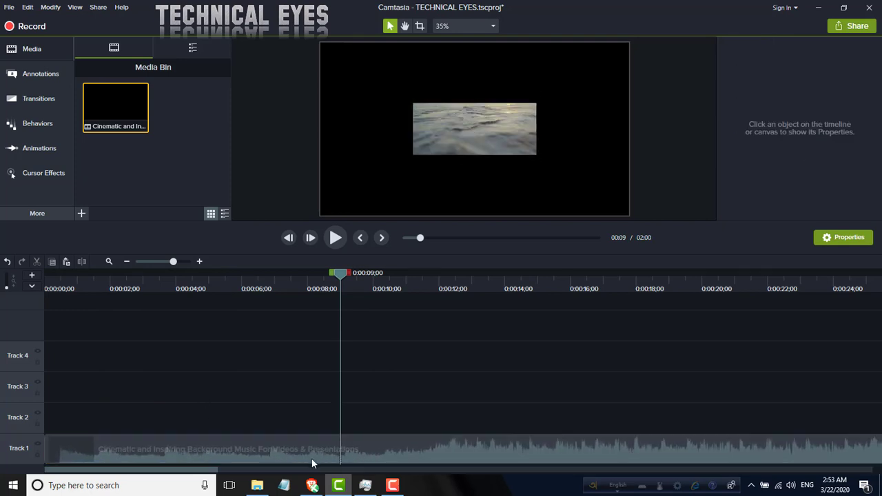
mouse_move(299, 453)
mouse_down()
mouse_move(299, 423)
mouse_move(298, 450)
mouse_up()
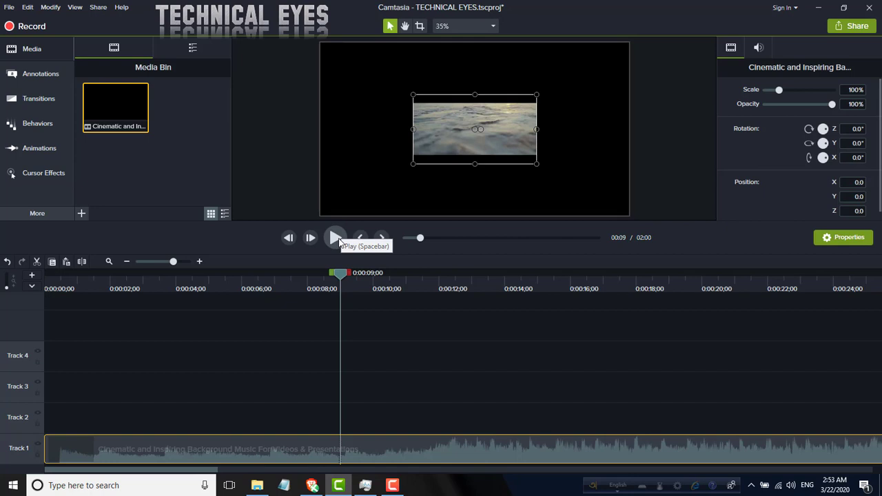
Play the timeline from the cut at 0:00:09;00, pause it, and move the playhead back to 0:00:05;19 with nothing selected.
click(335, 238)
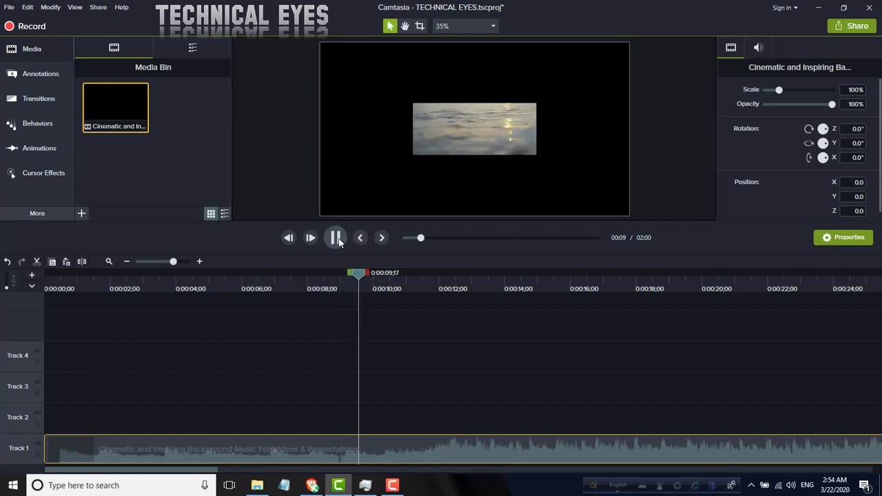
click(336, 238)
click(336, 238)
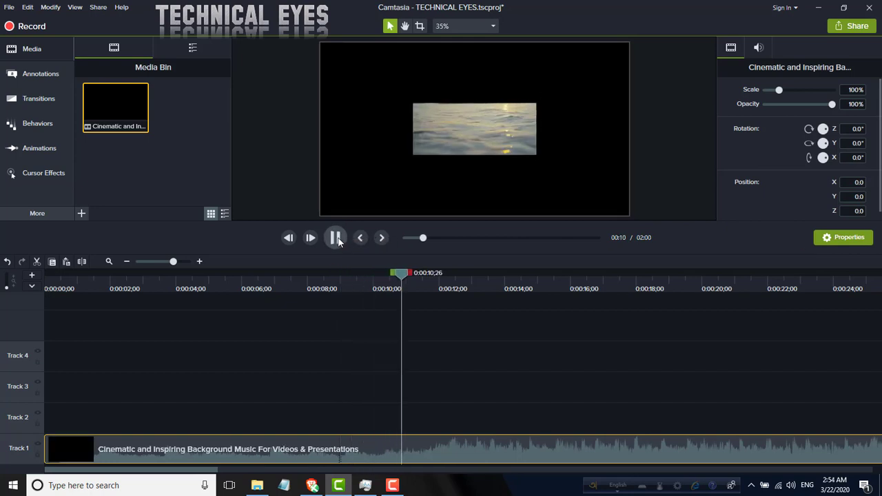
click(338, 239)
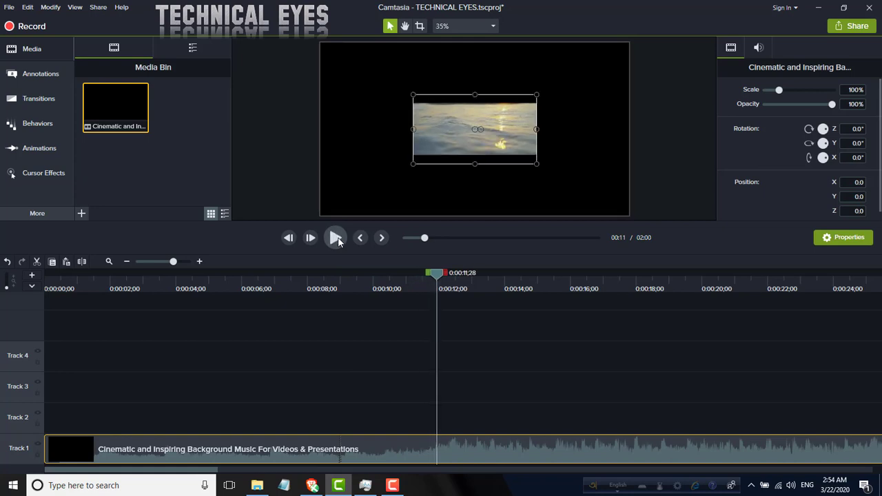
drag(261, 284, 230, 292)
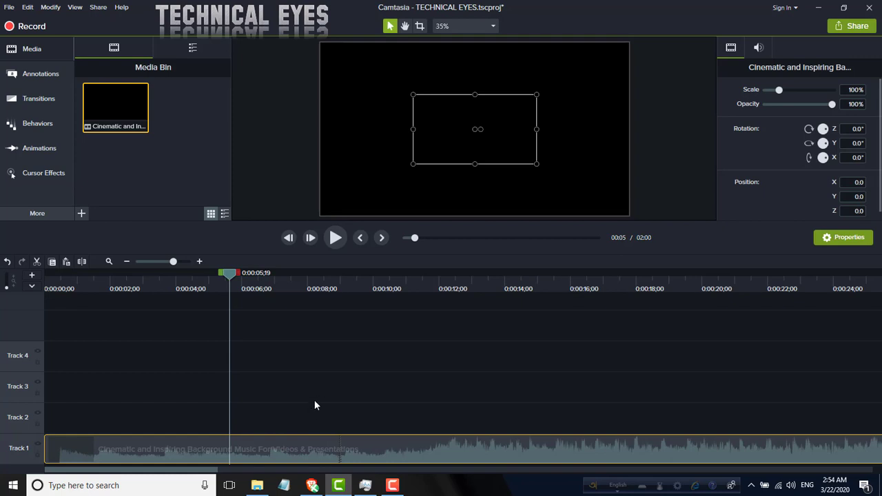
click(358, 363)
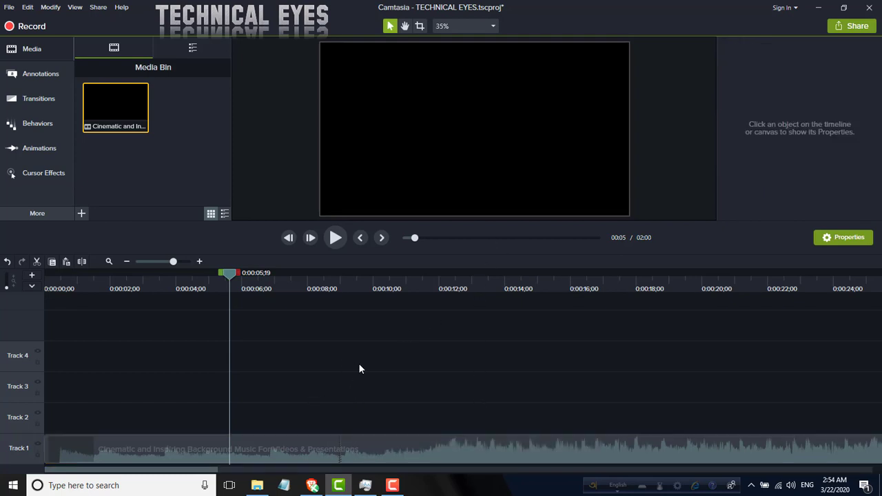
Separate the audio and video of the Track 1 clip, select each resulting clip in turn, and clear the selection.
right_click(334, 447)
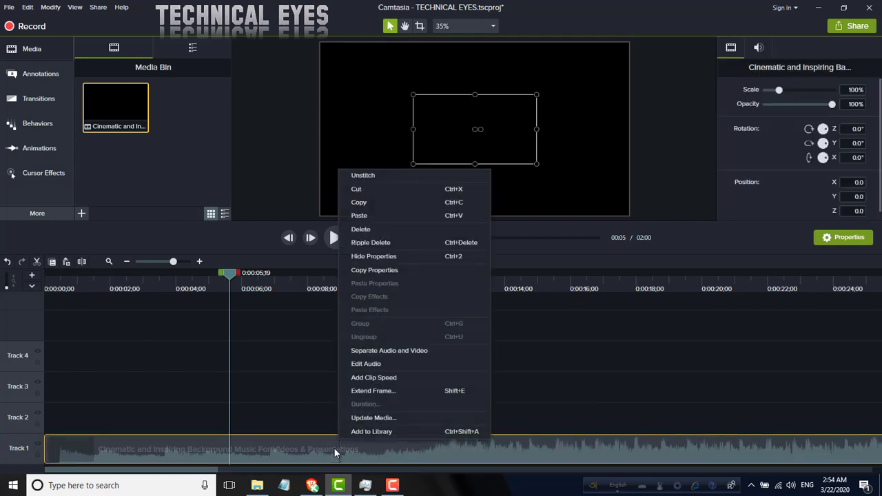
click(441, 351)
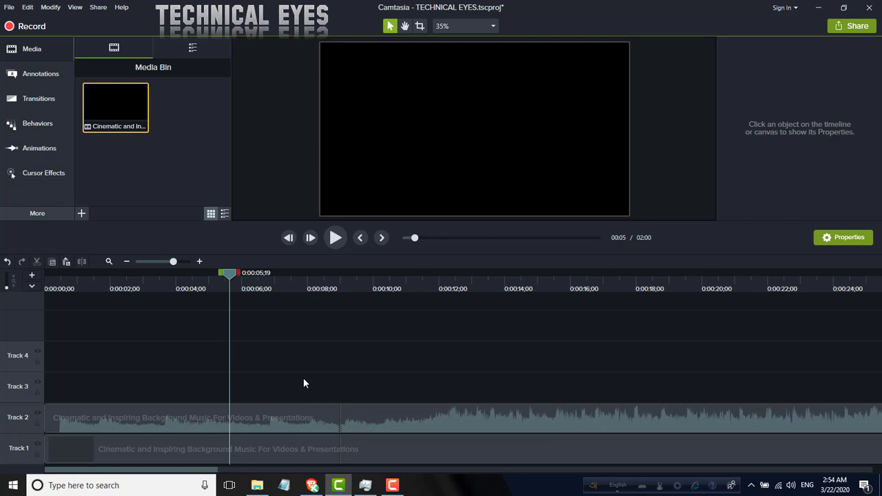
click(274, 446)
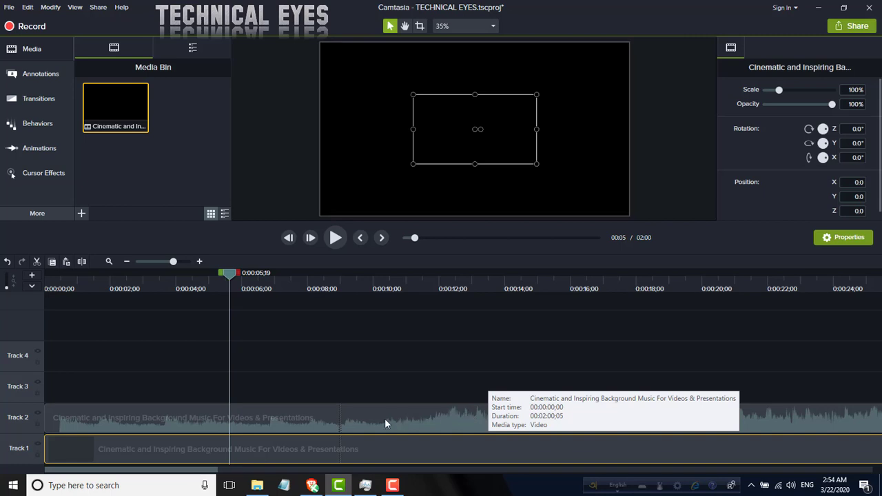
click(386, 422)
click(339, 366)
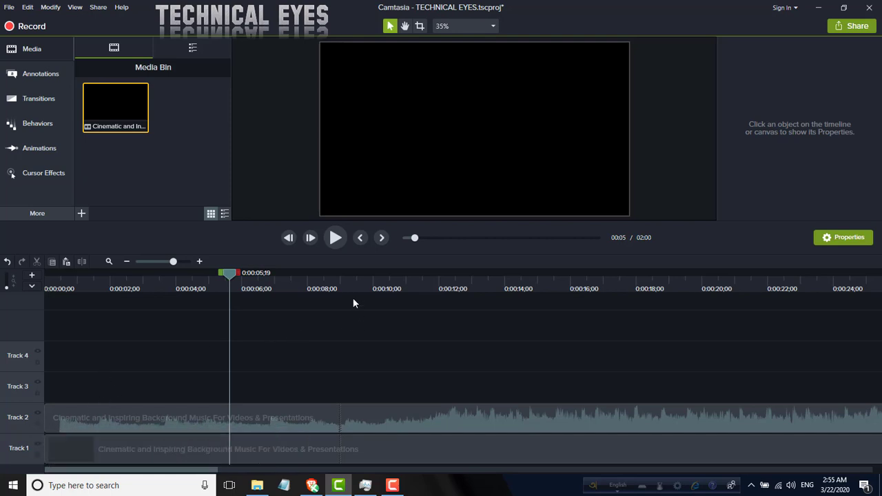
Move the playhead to 0:00:09;02 and select the separated video clip on Track 1, followed by the audio clip on Track 2.
click(338, 285)
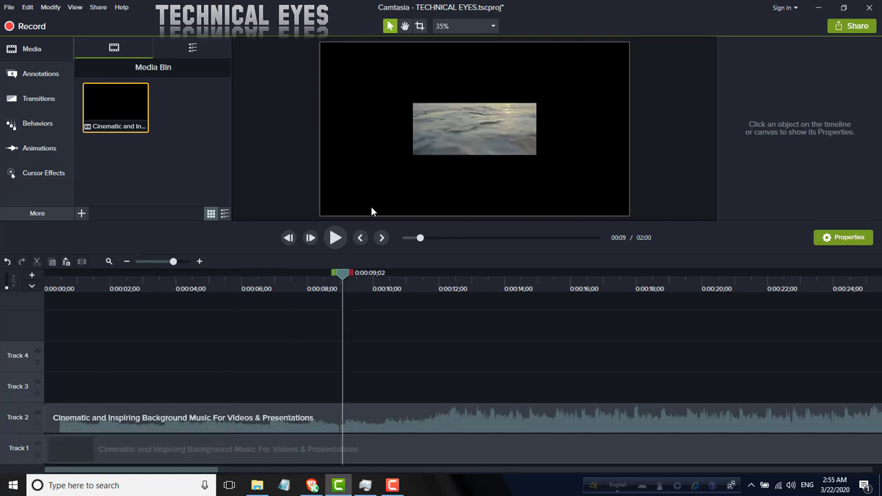
click(332, 446)
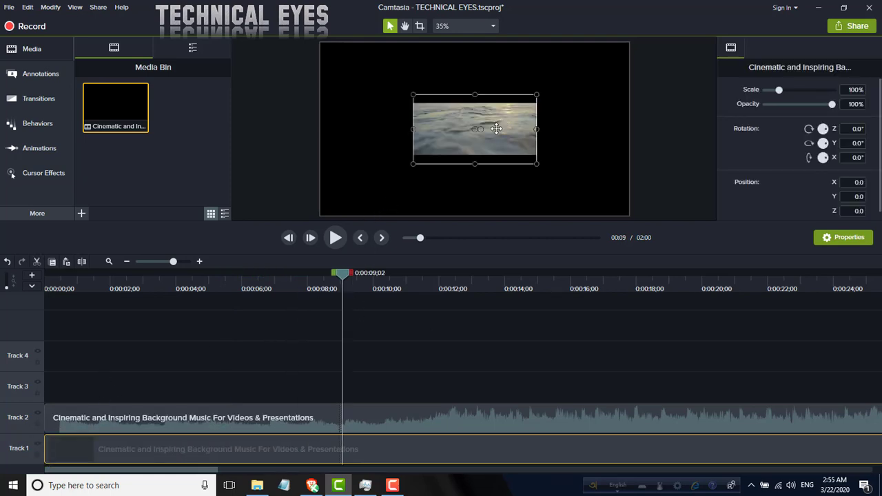
click(362, 421)
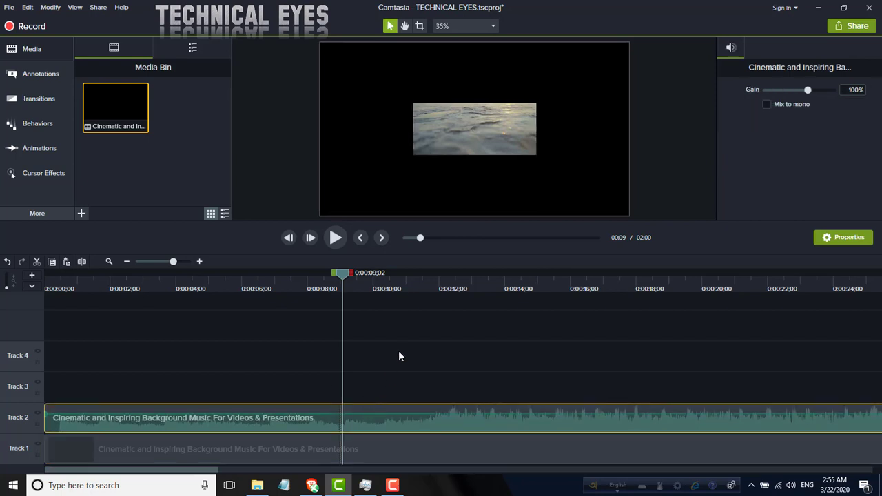
Select the timeline range from 0:00:10;04 to 0:00:10;28 and cut it out of both tracks.
click(37, 423)
click(378, 277)
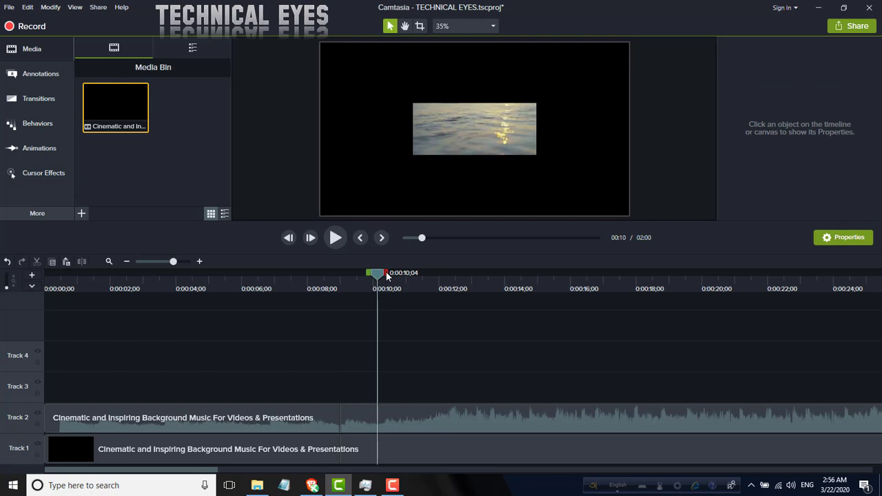
drag(386, 274, 404, 275)
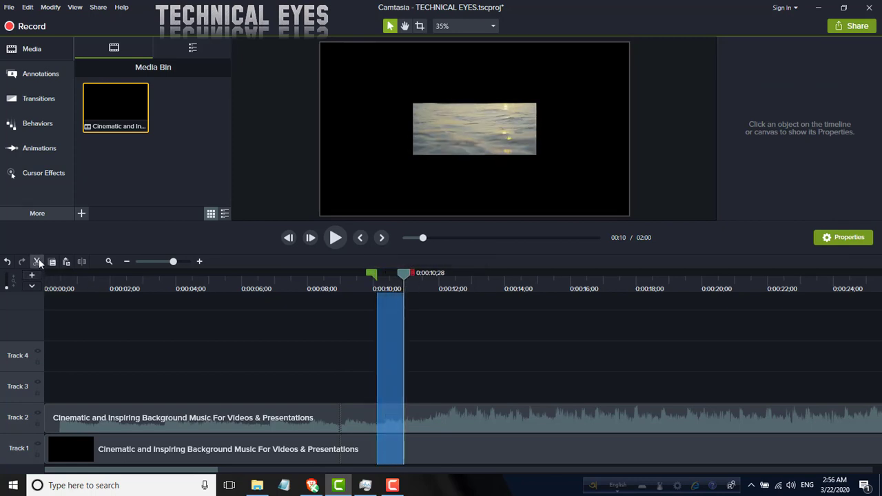
click(38, 262)
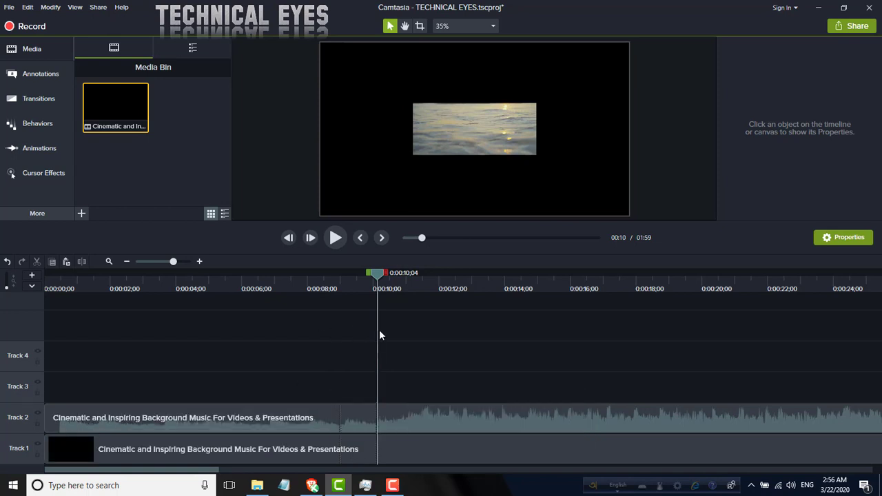
Lock Track 2 and cut the range from 0:00:10;04 to 0:00:14;09 out of Track 1 only.
click(37, 424)
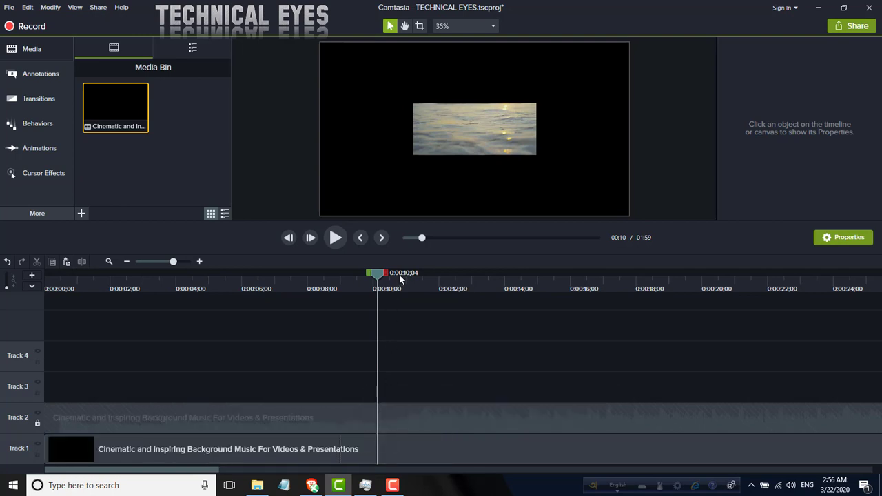
drag(386, 274, 514, 274)
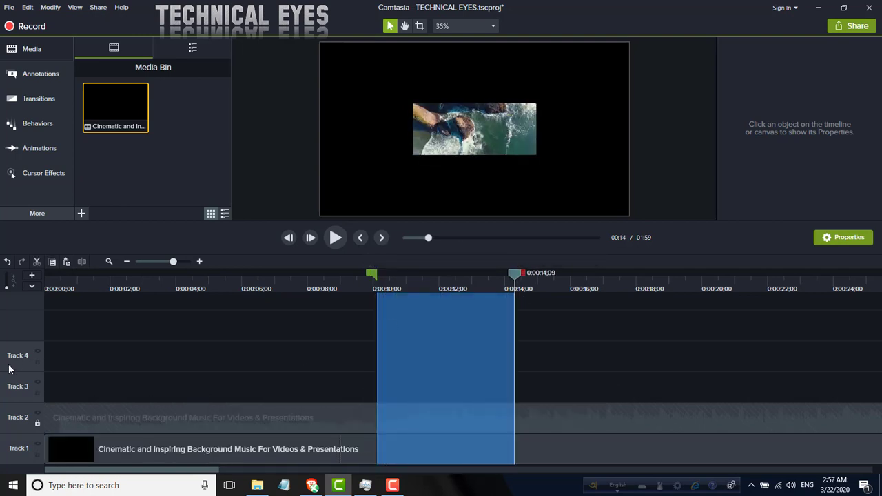
click(148, 353)
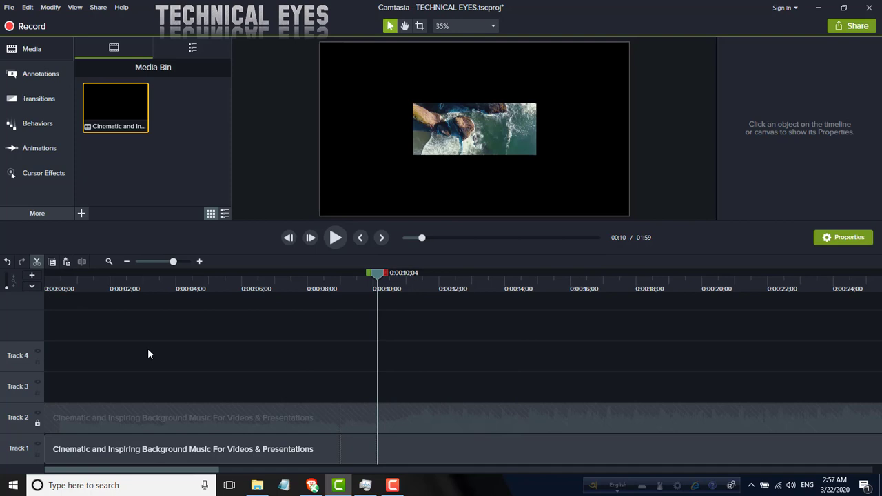
Cut the range from 0:00:11;10 to 0:00:17;12 out of Track 1 and move the playhead to 0:00:10;27.
click(417, 284)
drag(426, 273, 617, 273)
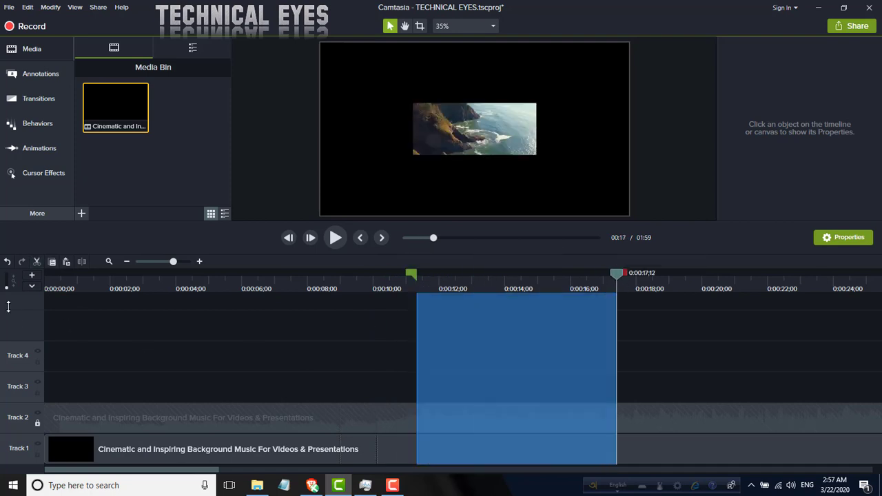
click(285, 343)
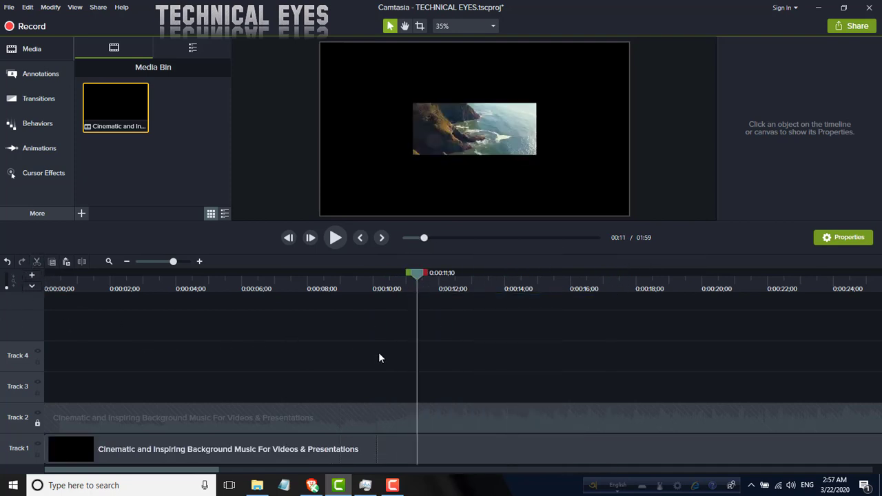
click(403, 289)
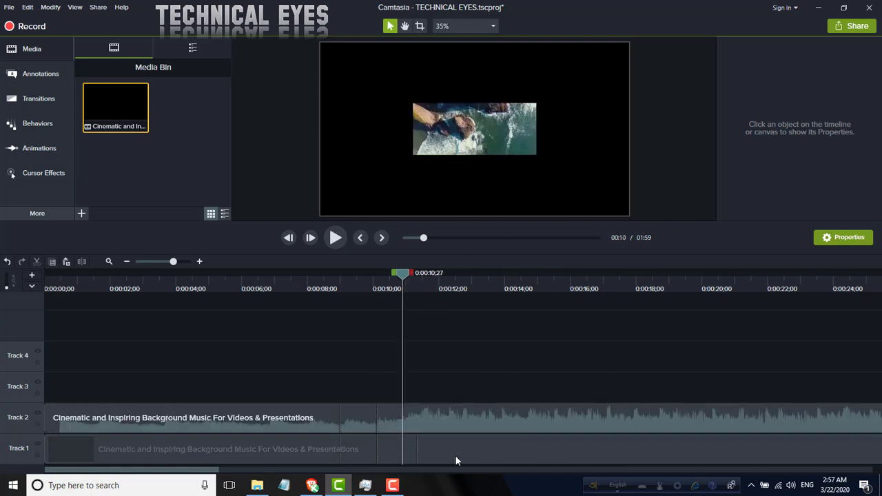